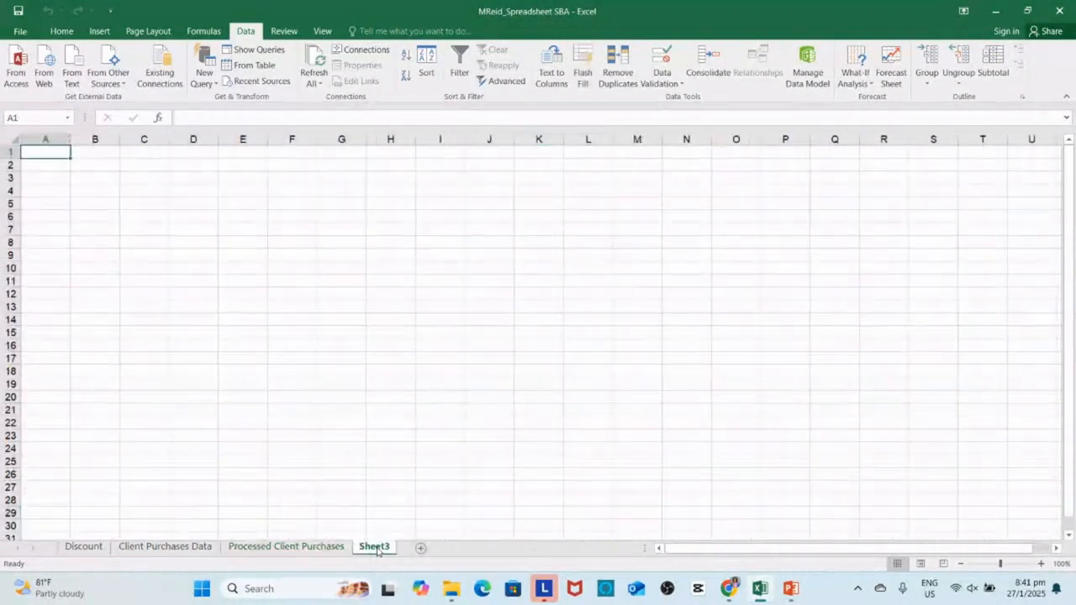
# Rename the empty Sheet3 worksheet as Client Simple Filter
pyautogui.doubleClick(376, 549)
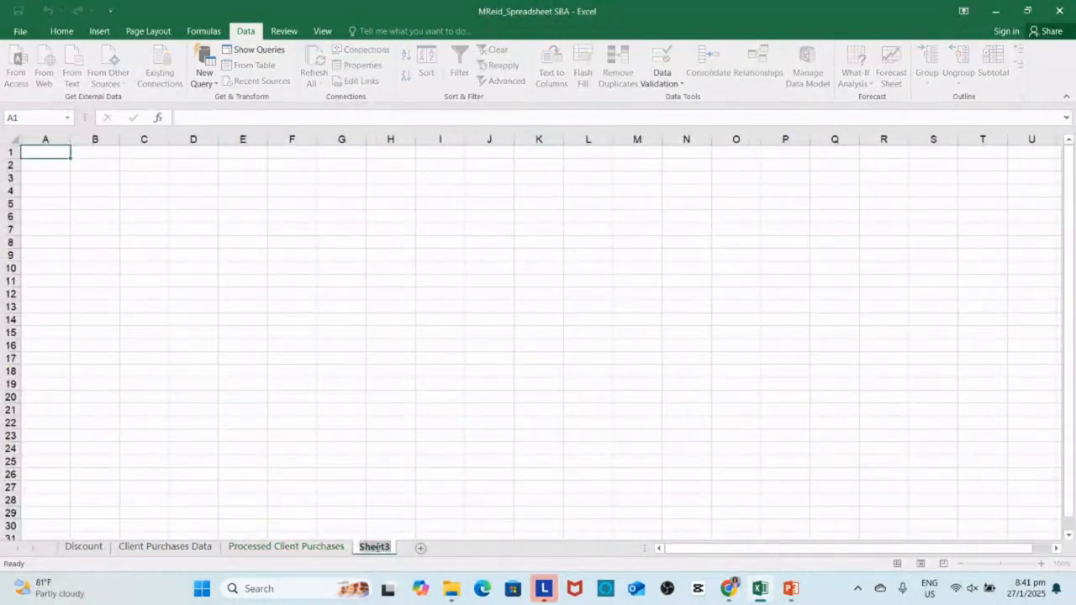
pyautogui.write('Client Simple Filter')
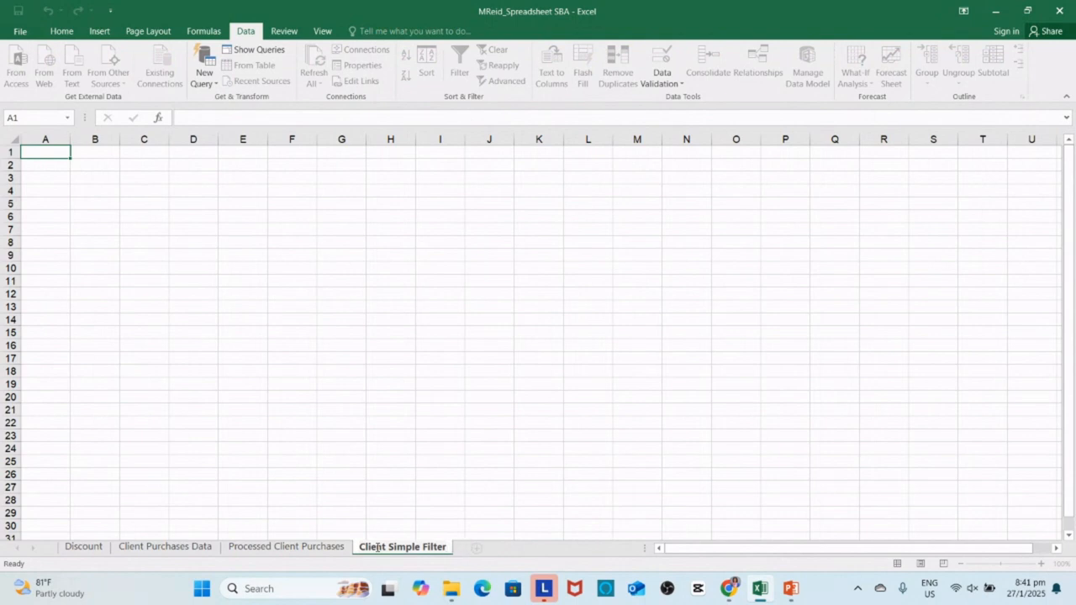
pyautogui.click(498, 522)
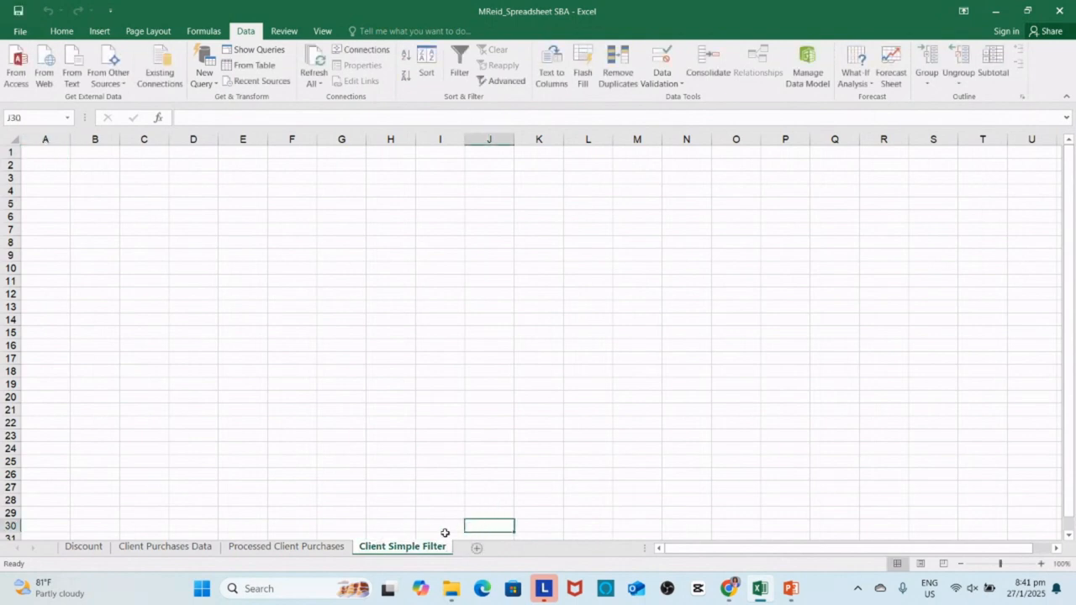
# Copy the whole Bling World Fashion table from the Client Purchases Data sheet and paste it at cell A1 of Client Simple Filter
pyautogui.click(192, 548)
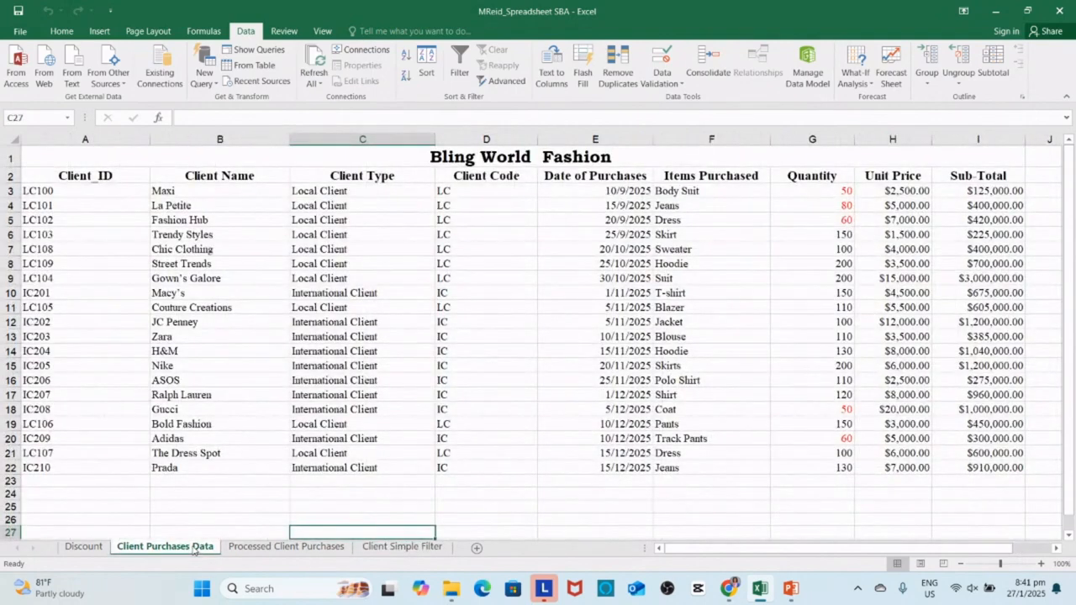
pyautogui.moveTo(73, 157); pyautogui.dragTo(643, 468)
pyautogui.rightClick(642, 467)
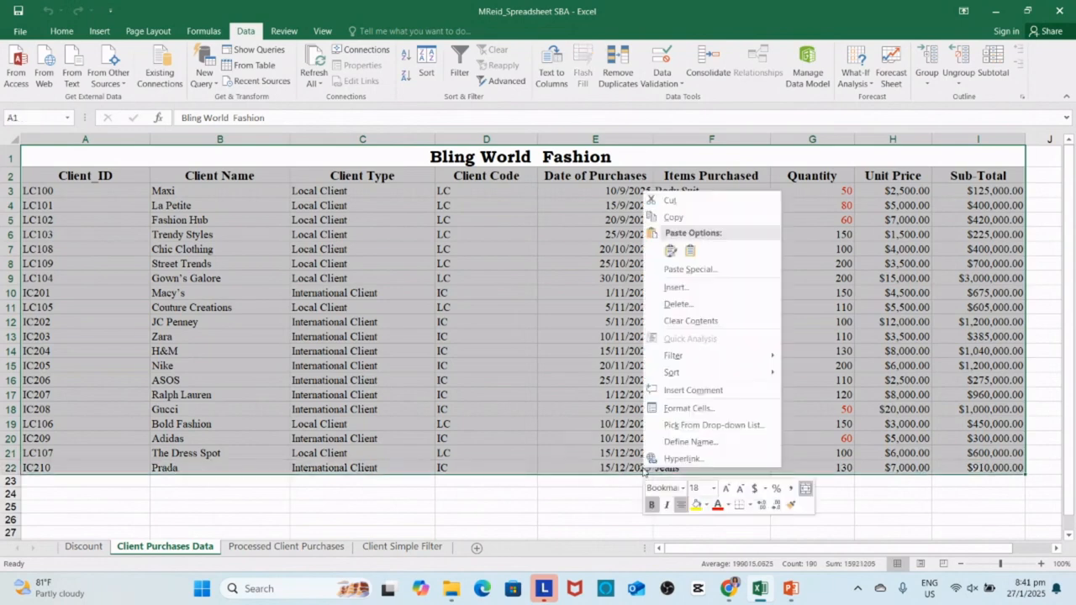
pyautogui.click(683, 217)
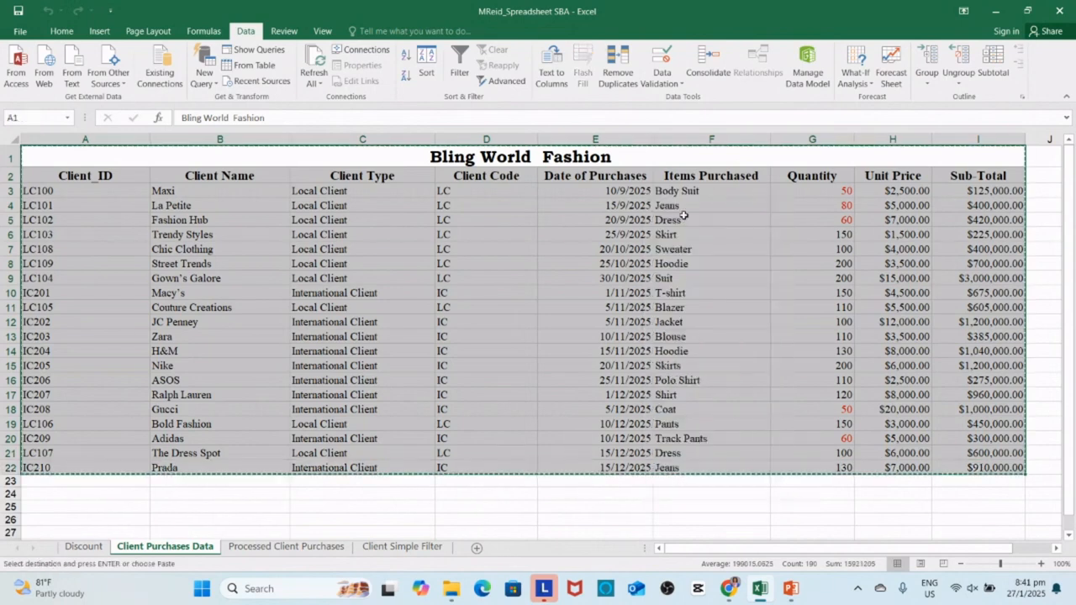
pyautogui.click(418, 549)
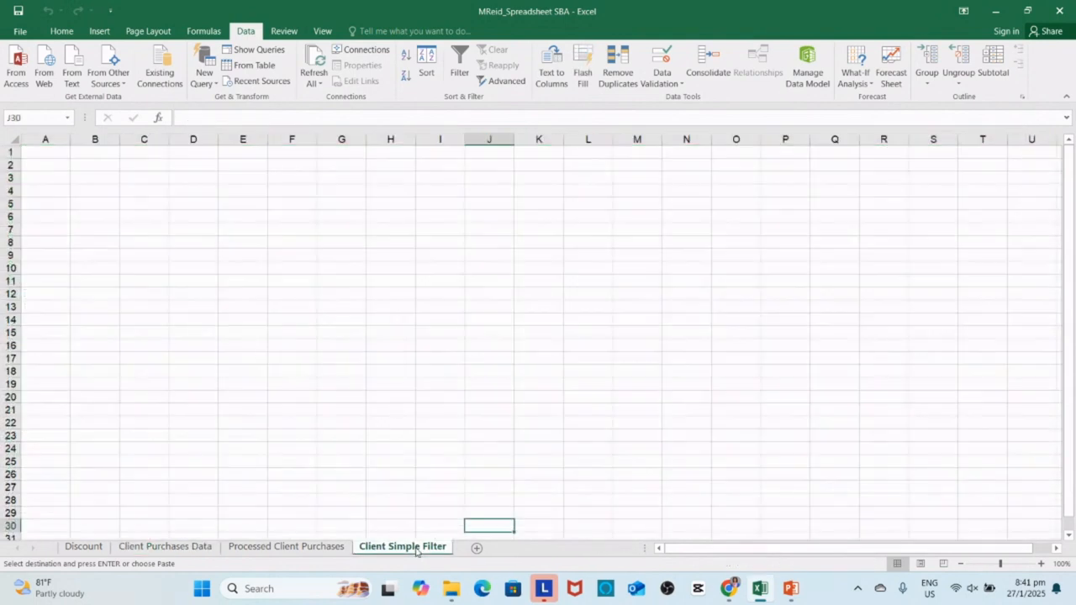
pyautogui.click(46, 154)
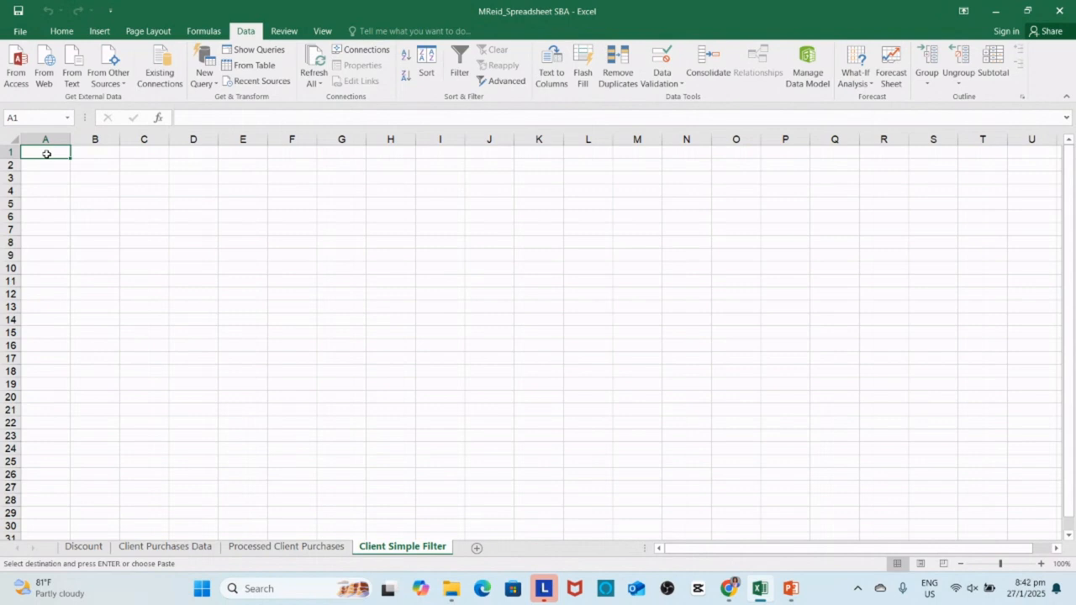
pyautogui.rightClick(46, 154)
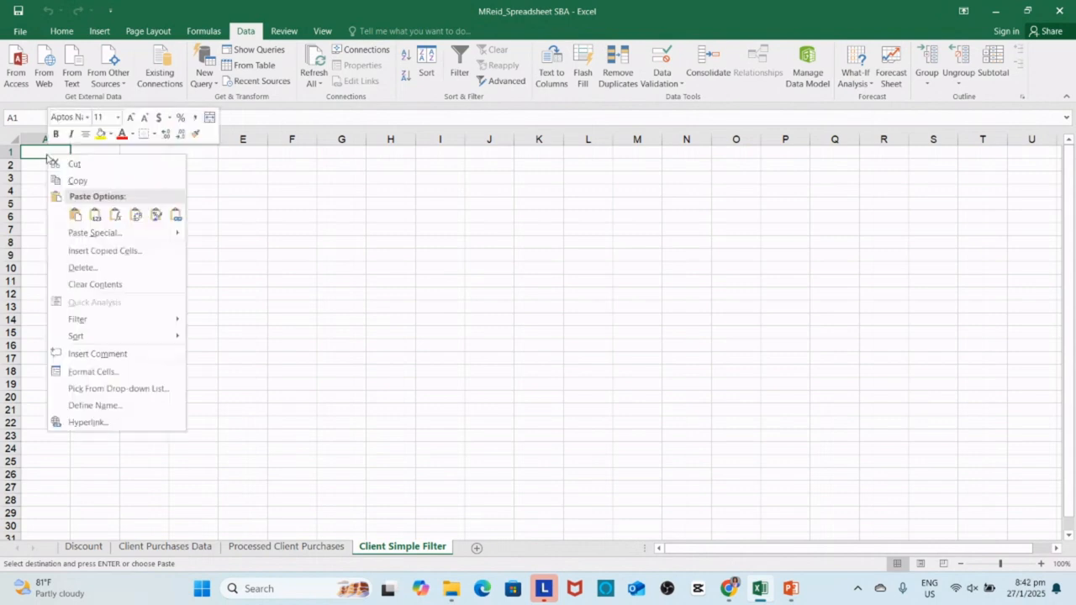
pyautogui.click(75, 215)
pyautogui.click(75, 216)
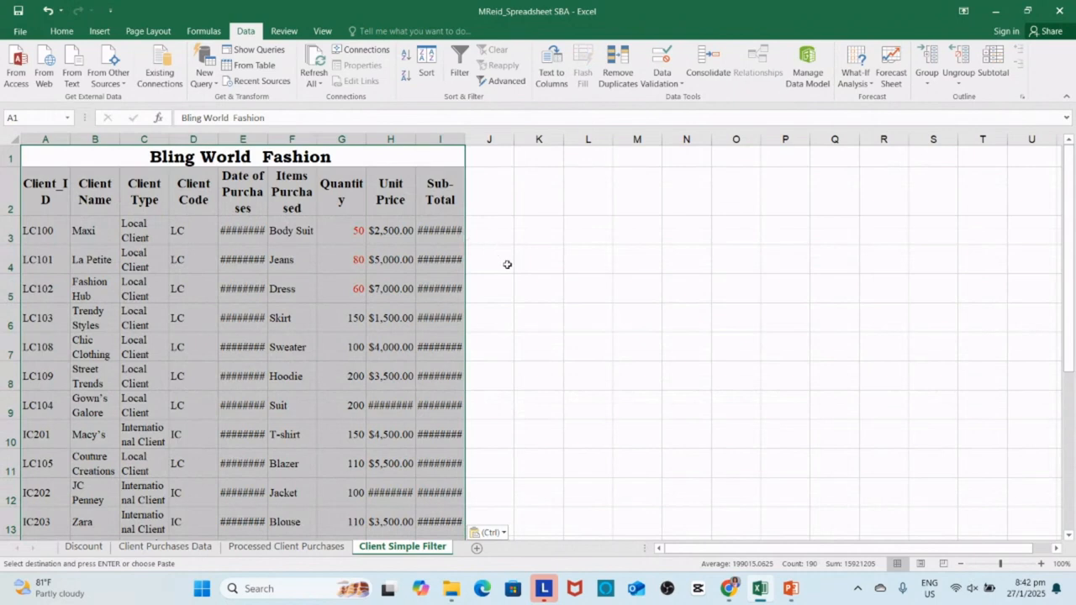
pyautogui.click(507, 265)
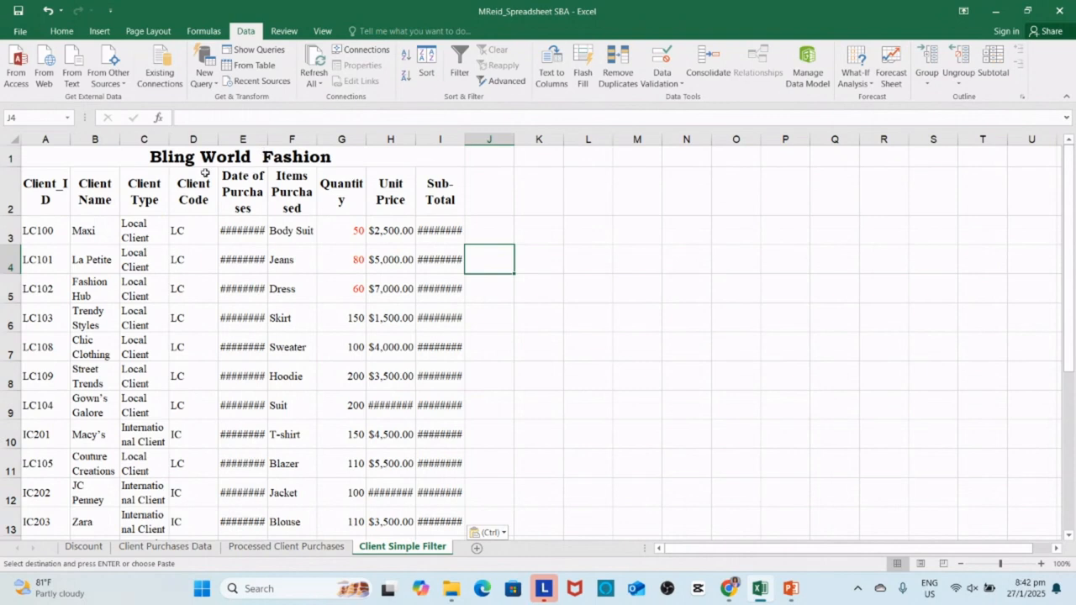
# Widen the columns of the pasted table from Client_ID to Sub-Total so that their headings and values fit
pyautogui.moveTo(70, 140); pyautogui.dragTo(328, 143)
pyautogui.moveTo(428, 143); pyautogui.dragTo(481, 143)
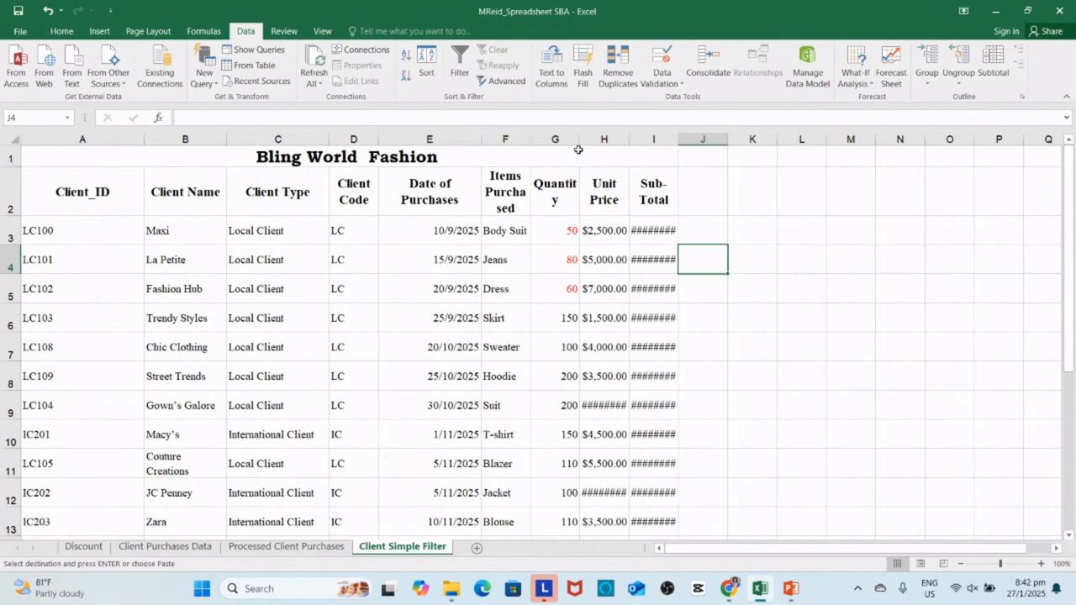
pyautogui.moveTo(577, 143); pyautogui.dragTo(615, 144)
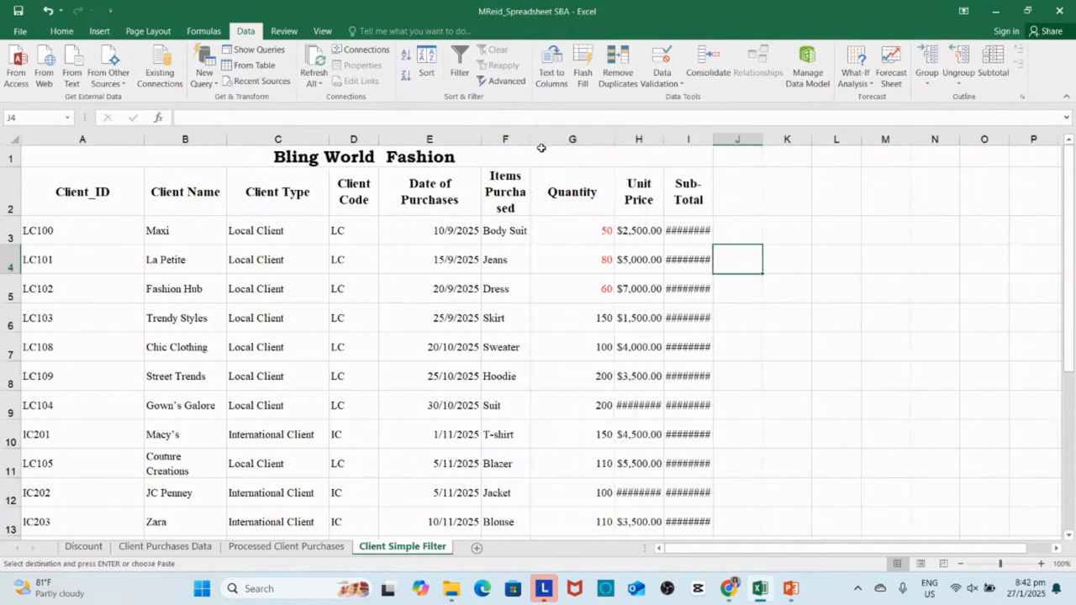
pyautogui.moveTo(530, 139); pyautogui.dragTo(581, 145)
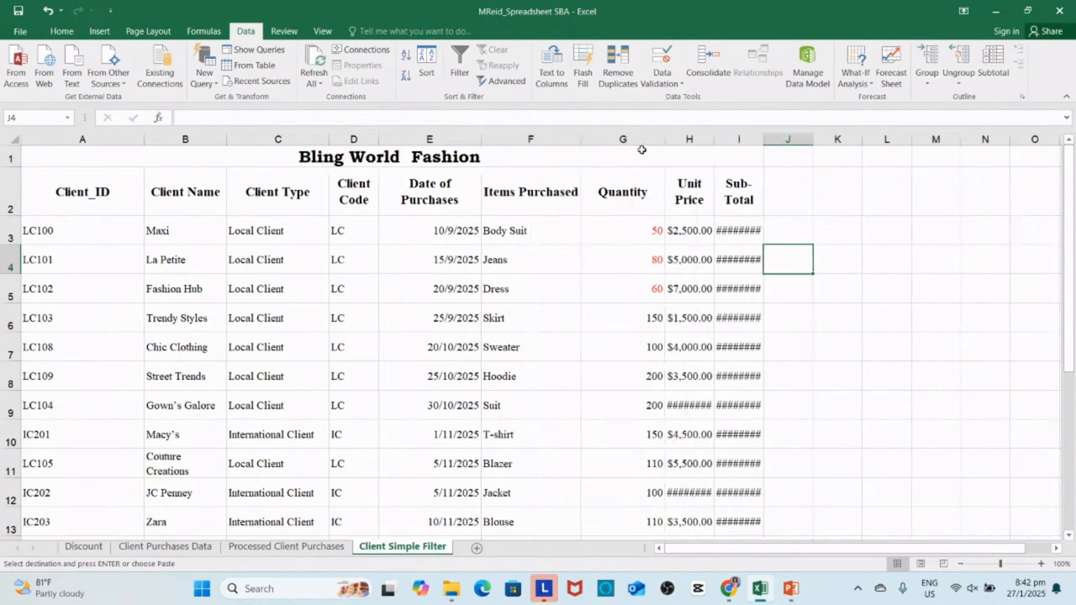
pyautogui.moveTo(713, 141); pyautogui.dragTo(810, 138)
pyautogui.click(904, 323)
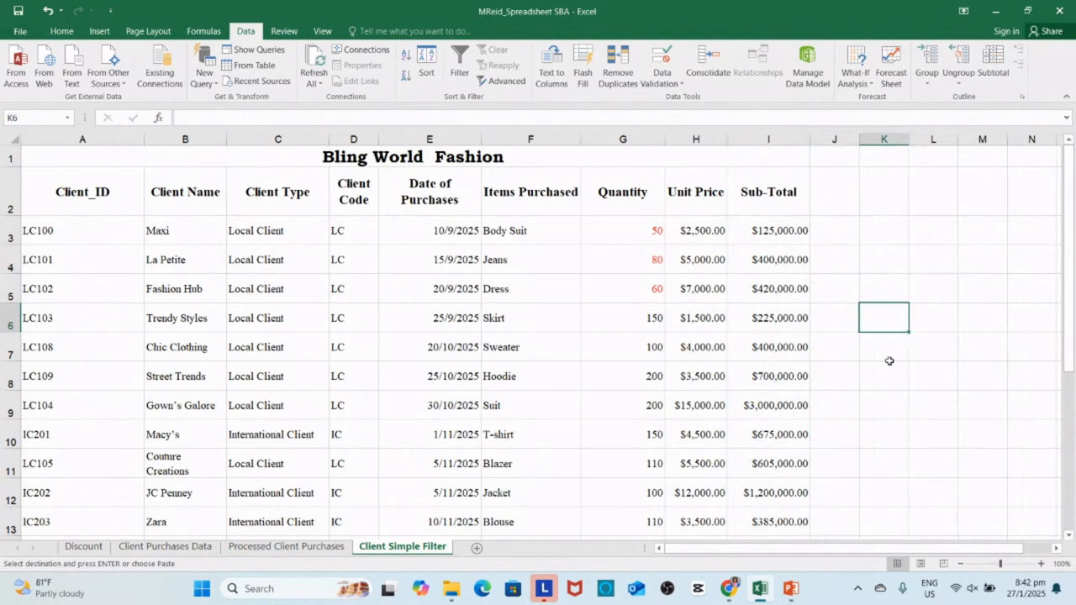
# Switch to the Task 4 instructions in Google Docs and colour the text of item 1 blue
pyautogui.moveTo(729, 589)
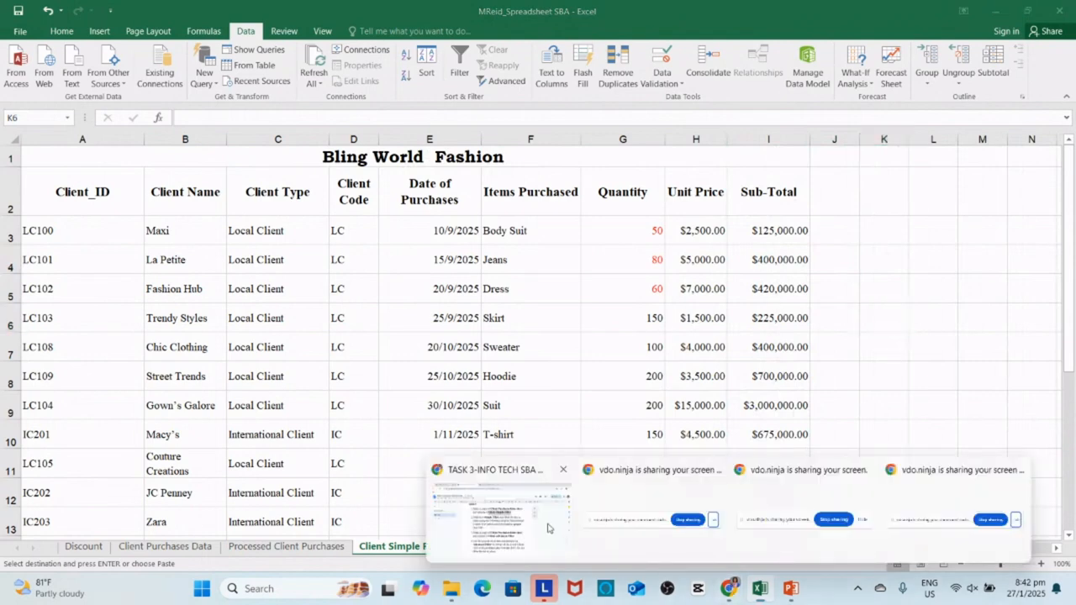
pyautogui.click(547, 528)
pyautogui.click(619, 232)
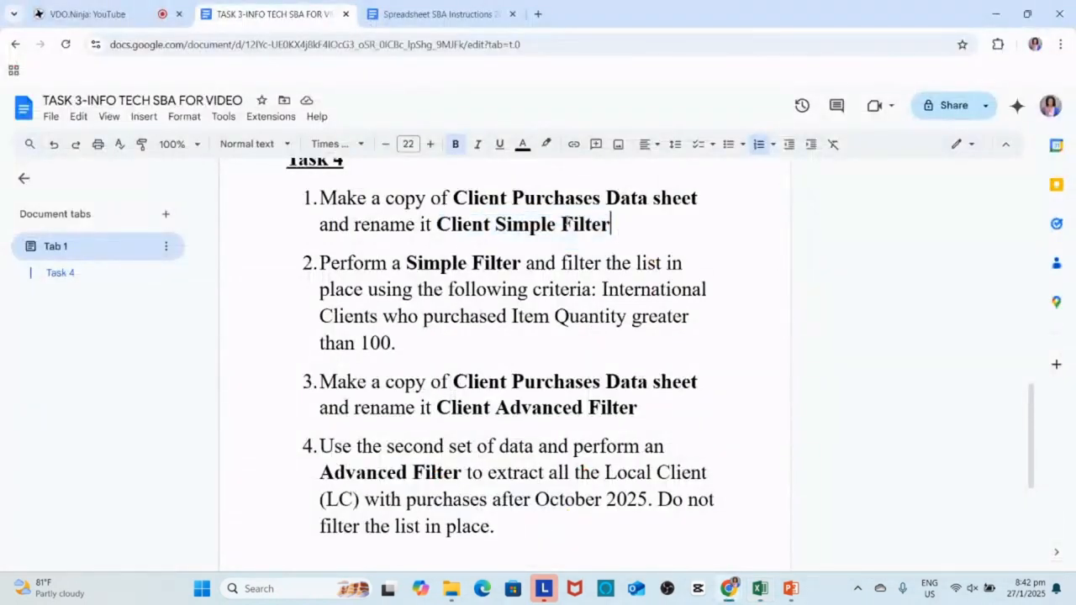
pyautogui.moveTo(619, 232); pyautogui.dragTo(317, 198)
pyautogui.click(523, 146)
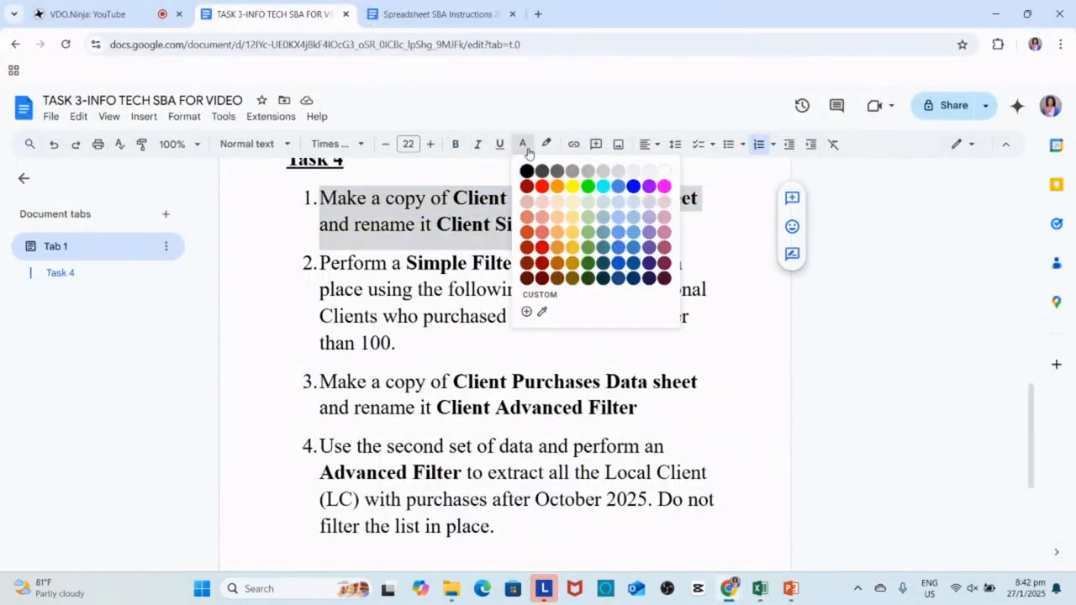
pyautogui.click(634, 186)
pyautogui.click(601, 382)
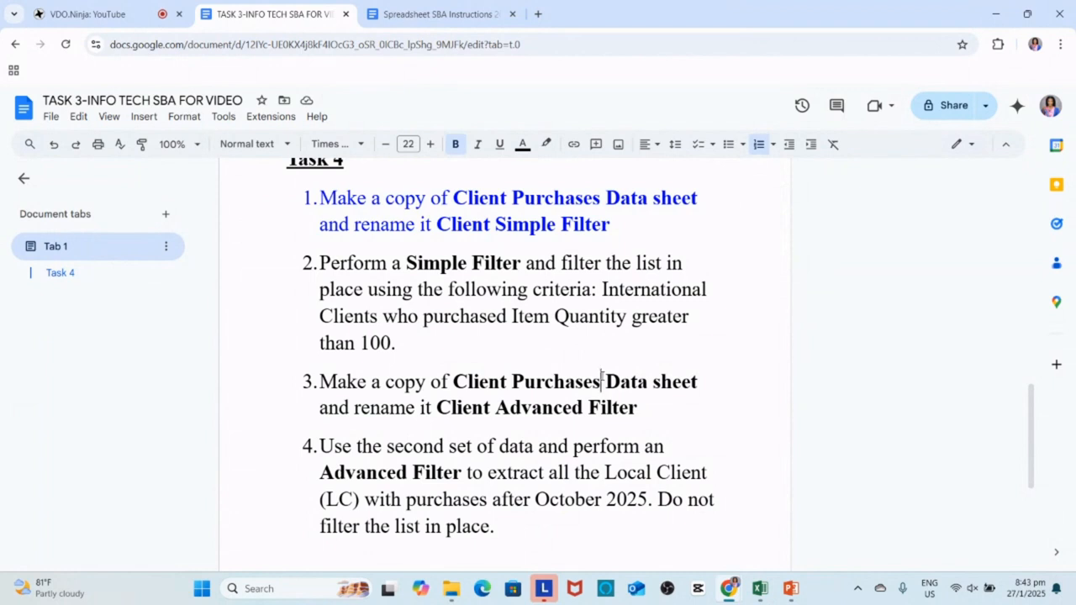
# Return to the Excel workbook and turn on Filter for the Client Simple Filter table, from the header row down through the client records
pyautogui.click(759, 589)
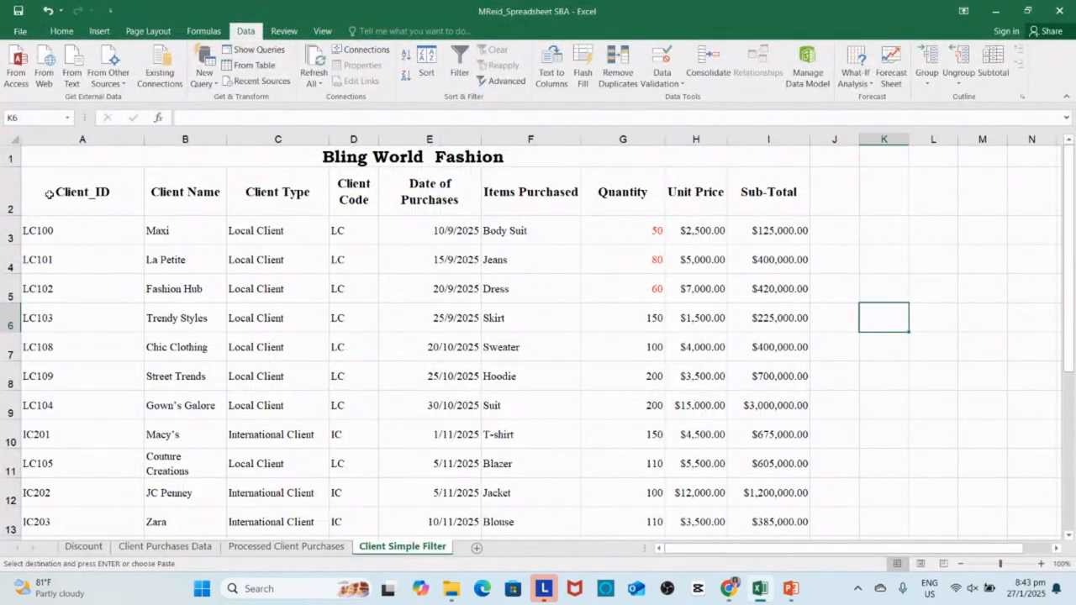
pyautogui.moveTo(50, 194); pyautogui.dragTo(742, 586)
pyautogui.scroll(-4, 737, 490)
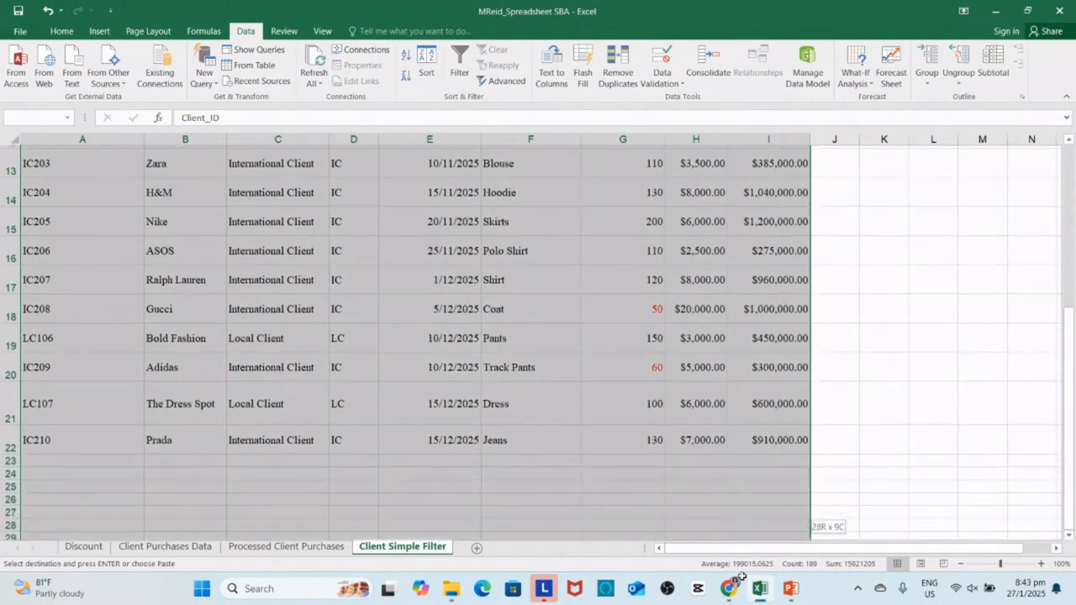
pyautogui.moveTo(775, 212); pyautogui.dragTo(794, 207)
pyautogui.moveTo(1072, 350); pyautogui.dragTo(1064, 246)
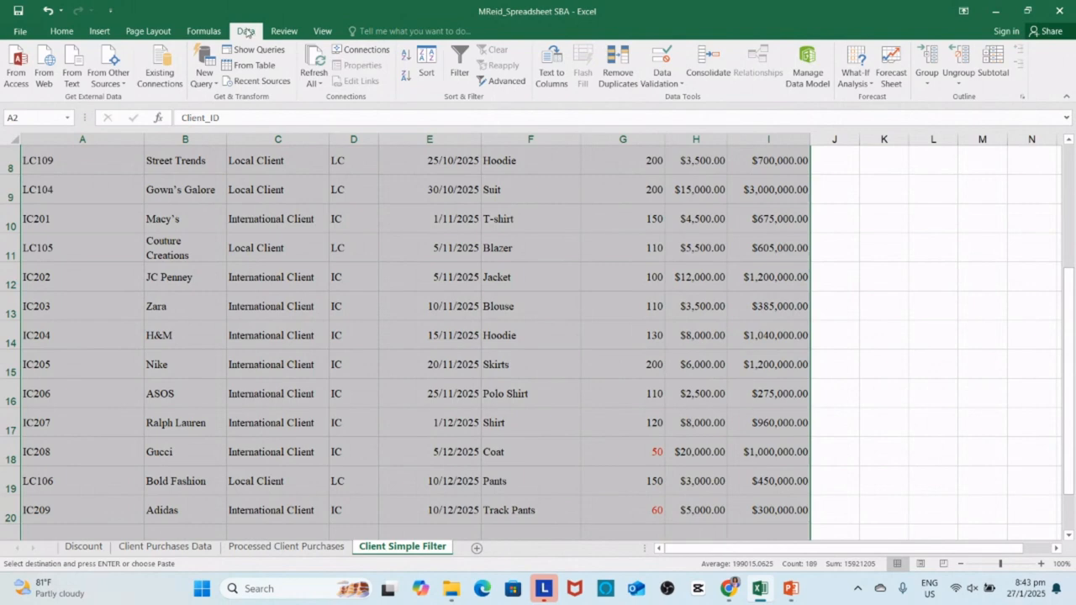
pyautogui.click(460, 72)
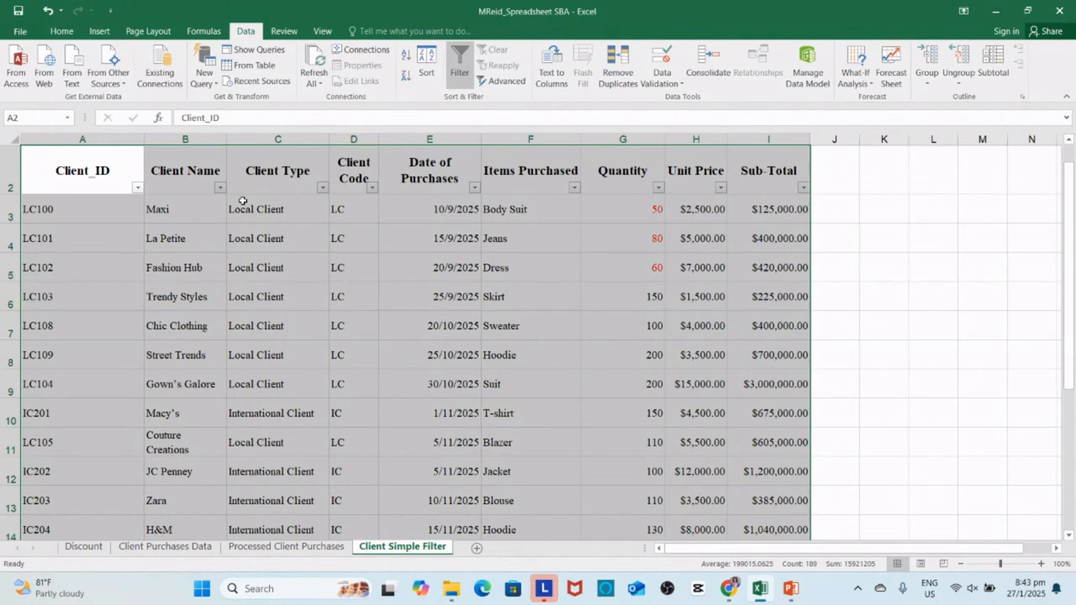
pyautogui.click(202, 217)
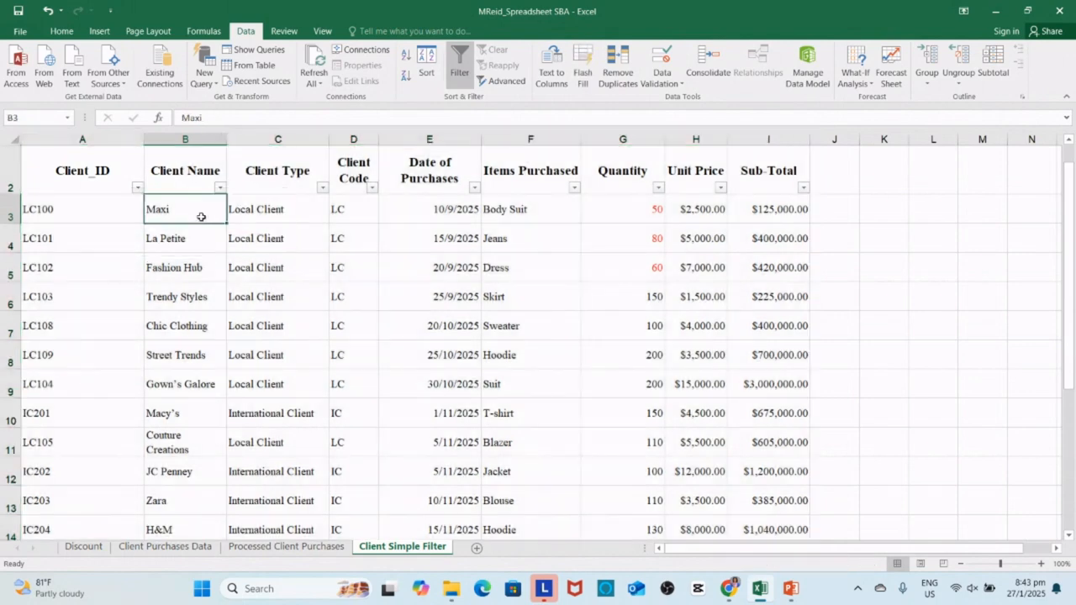
# Filter the Client Type column to show only International Client
pyautogui.click(221, 189)
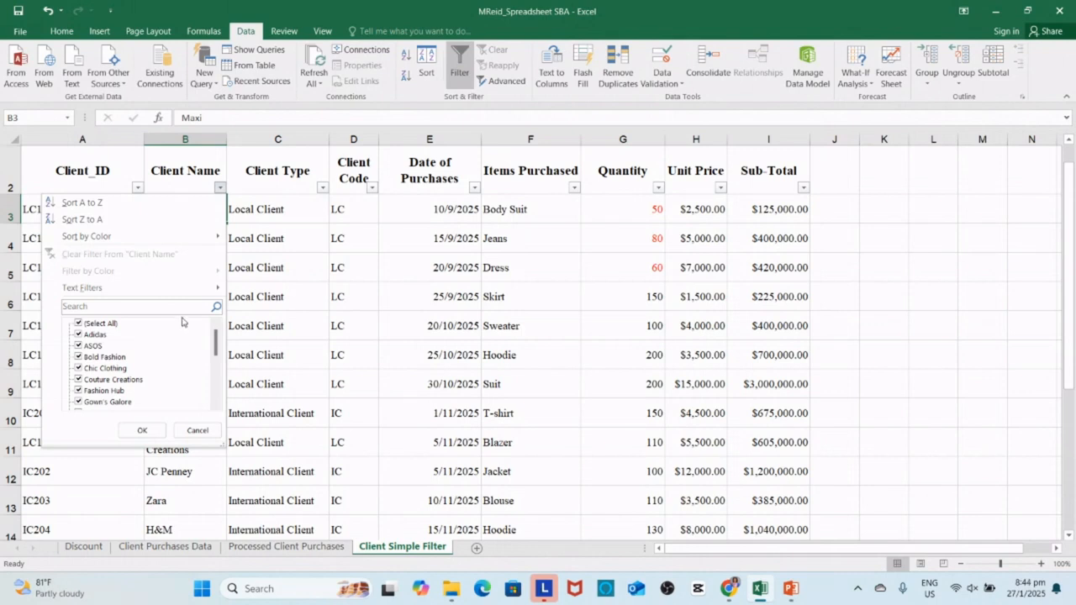
pyautogui.click(323, 188)
pyautogui.click(324, 188)
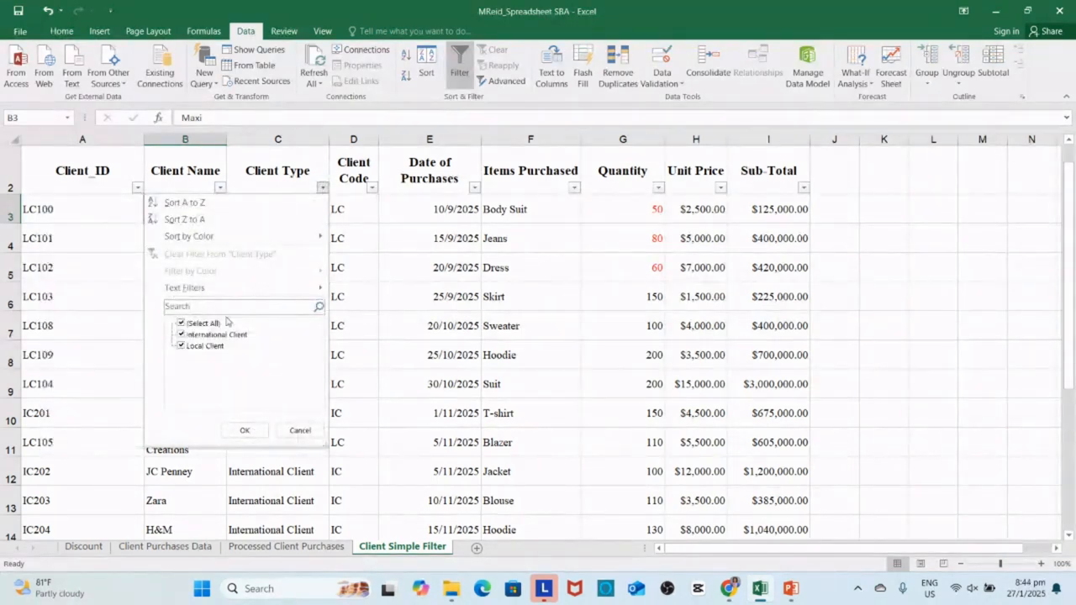
pyautogui.click(181, 323)
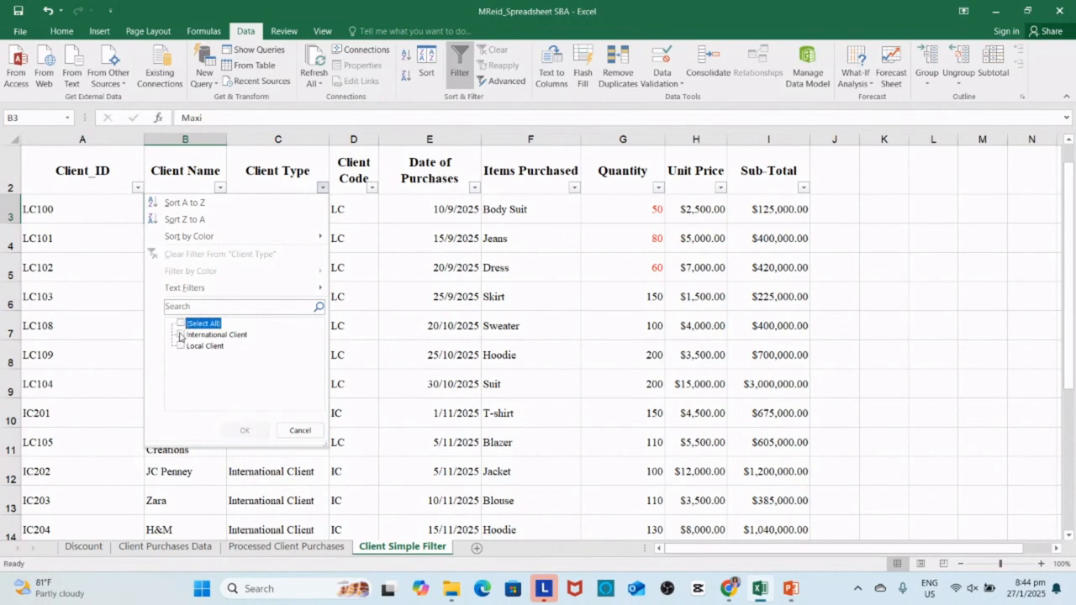
pyautogui.click(180, 336)
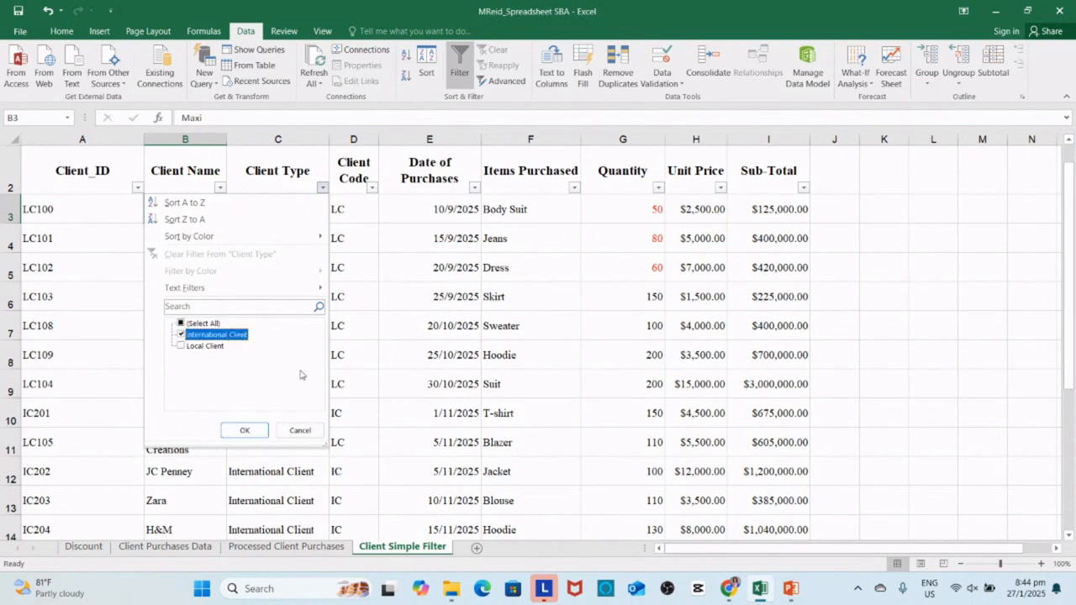
pyautogui.click(246, 431)
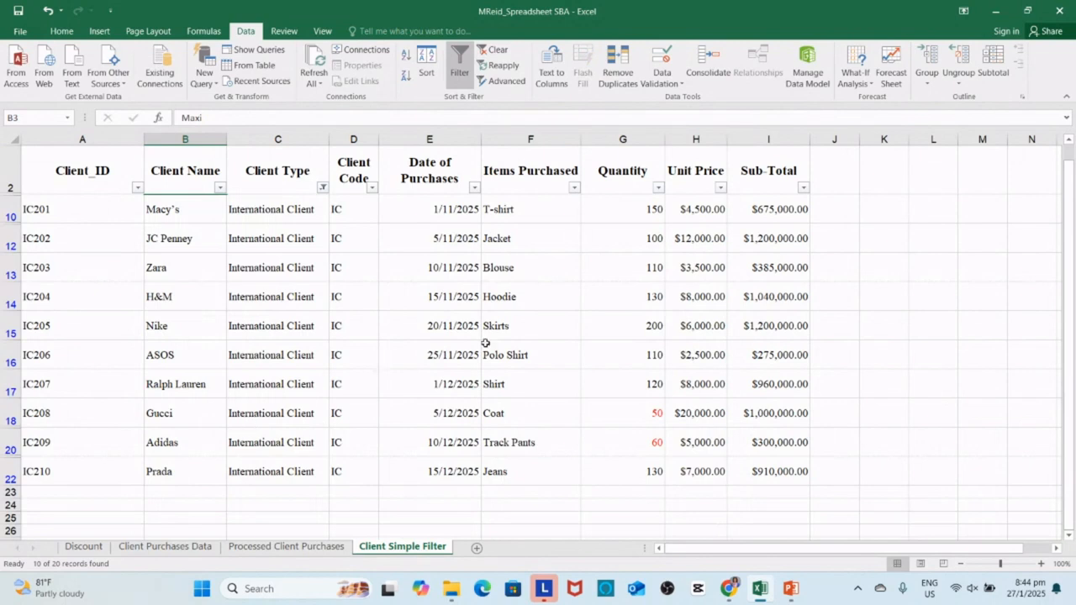
# Apply a number filter to the Quantity column for values greater than 100 and return to the table's title row
pyautogui.click(659, 188)
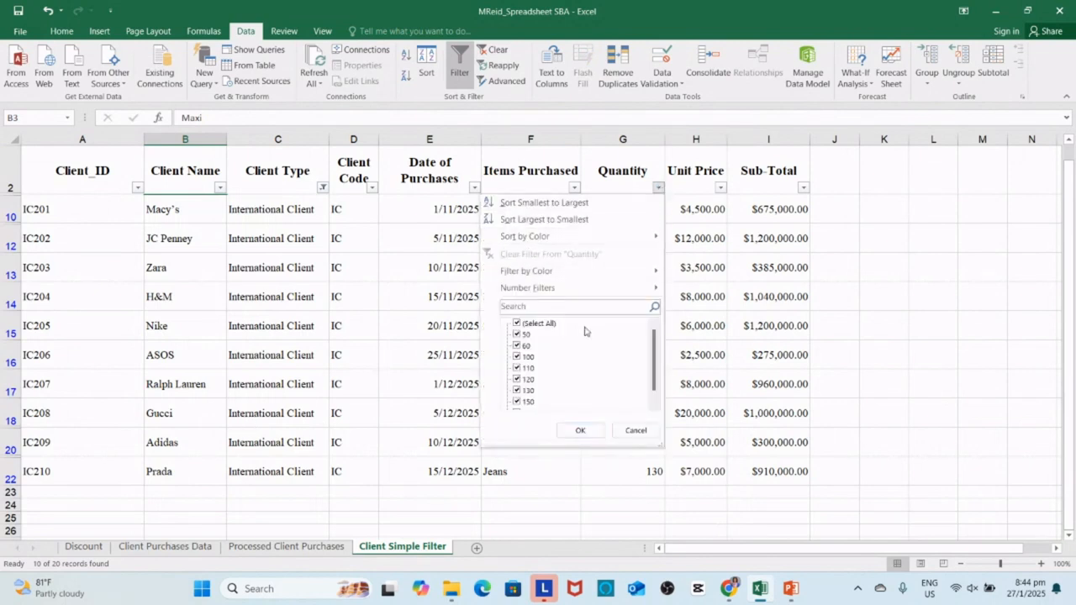
pyautogui.click(537, 306)
pyautogui.moveTo(549, 288)
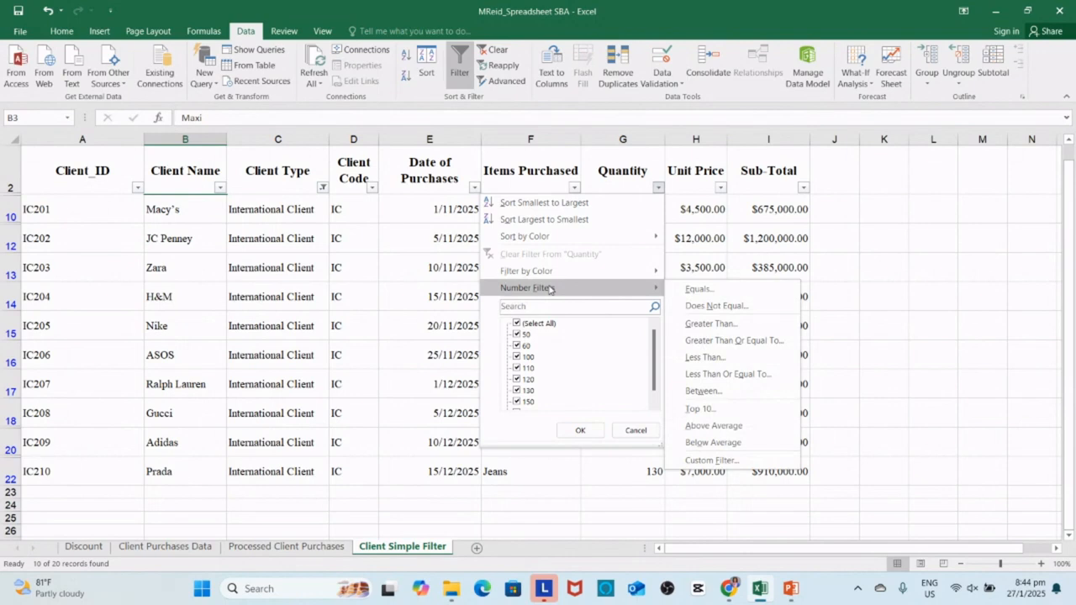
pyautogui.click(726, 327)
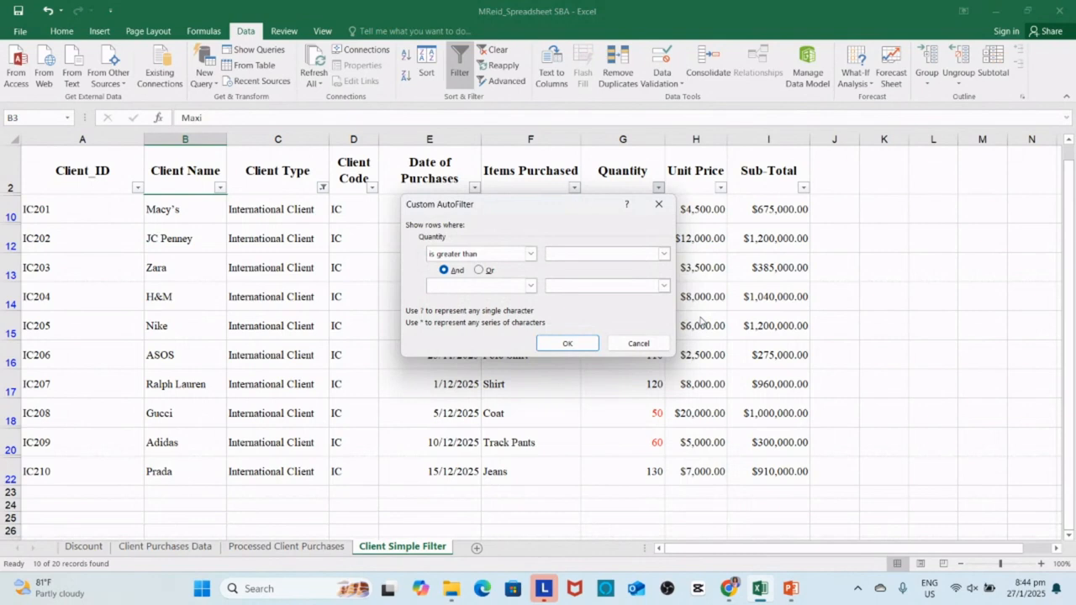
pyautogui.write('100')
pyautogui.click(568, 344)
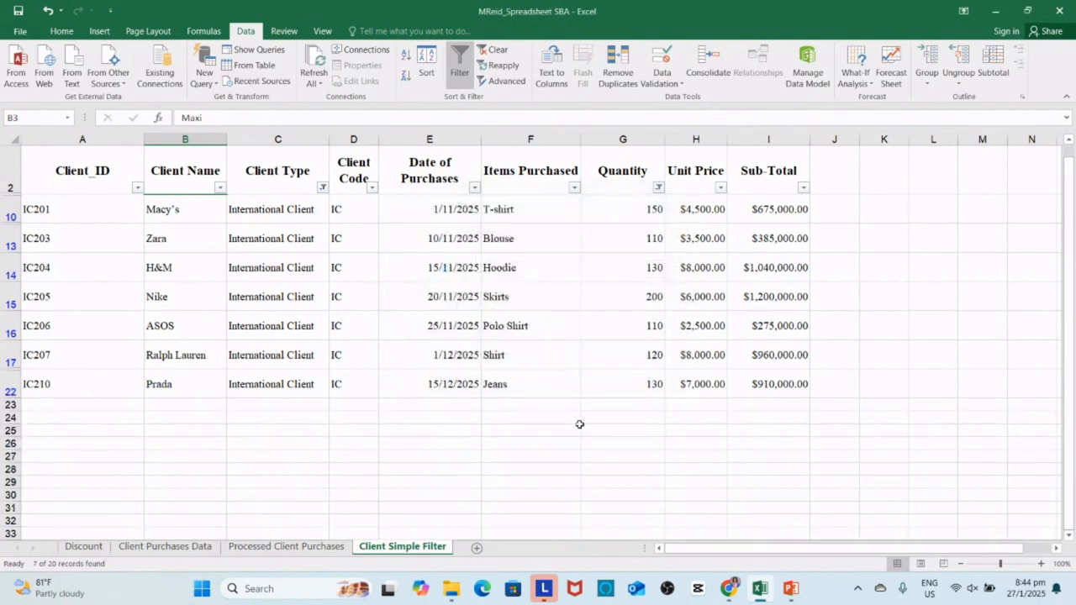
pyautogui.click(594, 457)
pyautogui.click(628, 430)
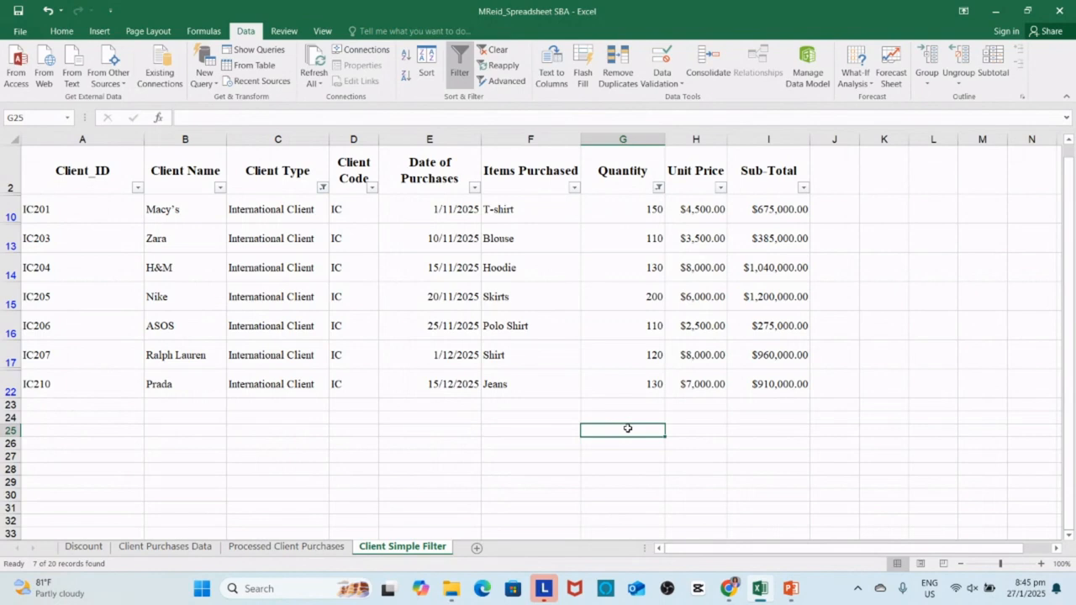
pyautogui.moveTo(1071, 439); pyautogui.dragTo(1071, 387)
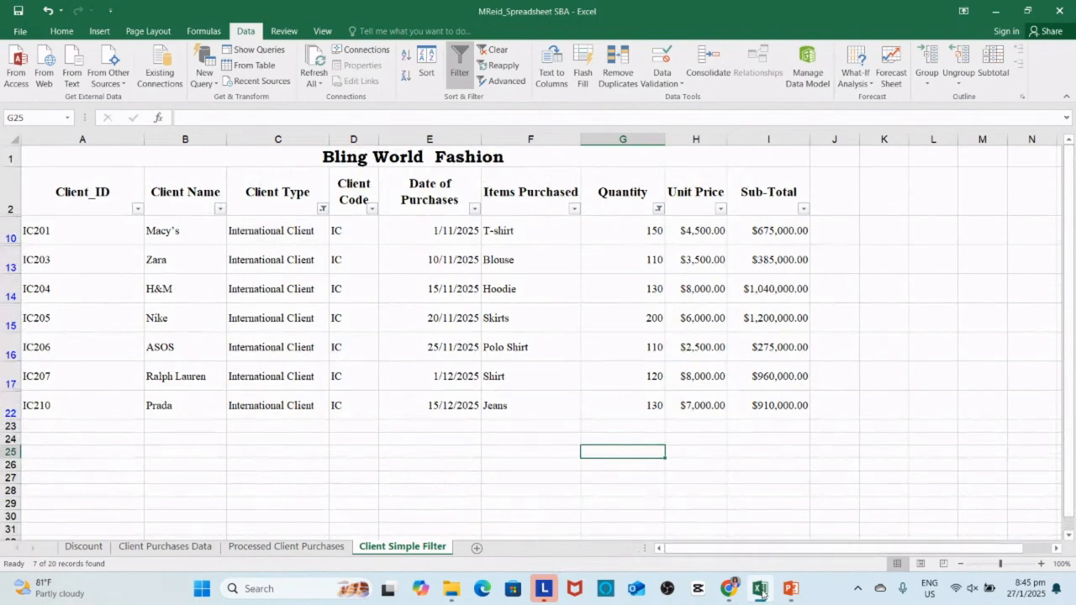
# Switch to the Task 4 instructions in Google Docs and colour the text of item 2 blue
pyautogui.moveTo(729, 589)
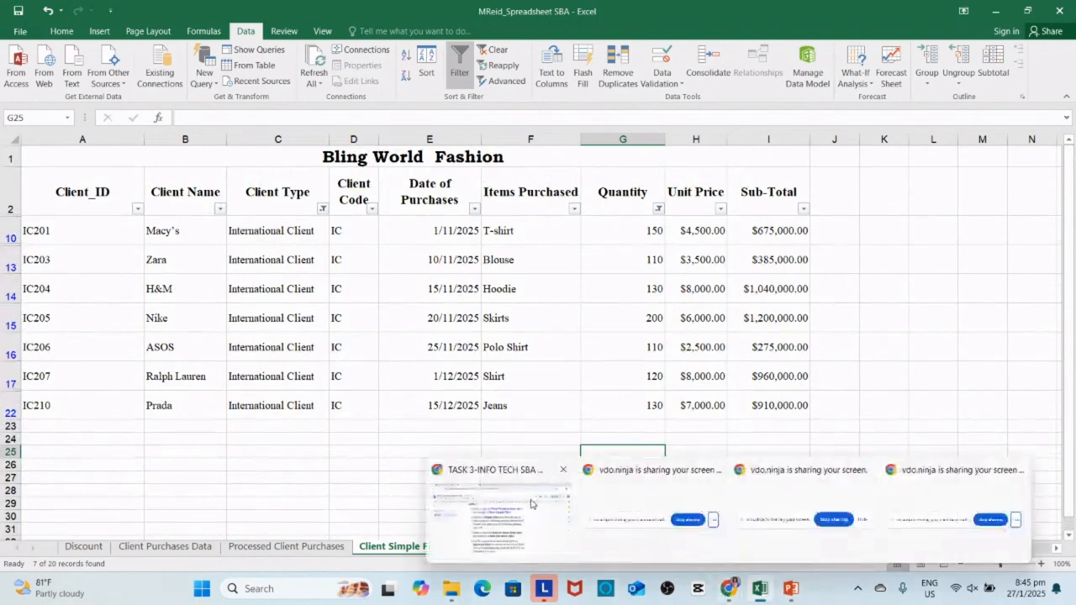
pyautogui.click(531, 504)
pyautogui.moveTo(395, 343); pyautogui.dragTo(304, 252)
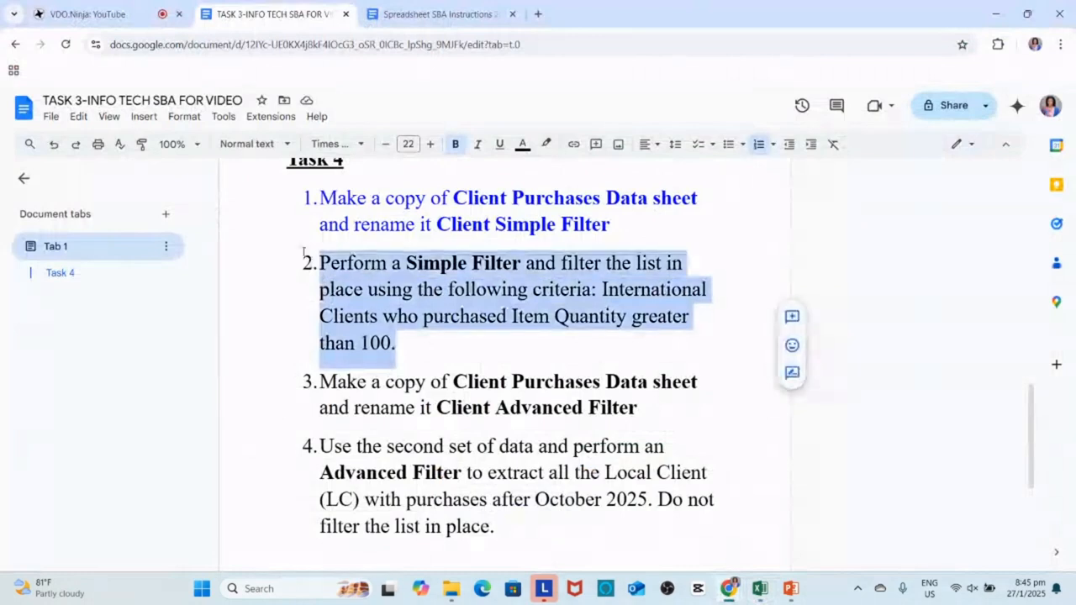
pyautogui.click(522, 145)
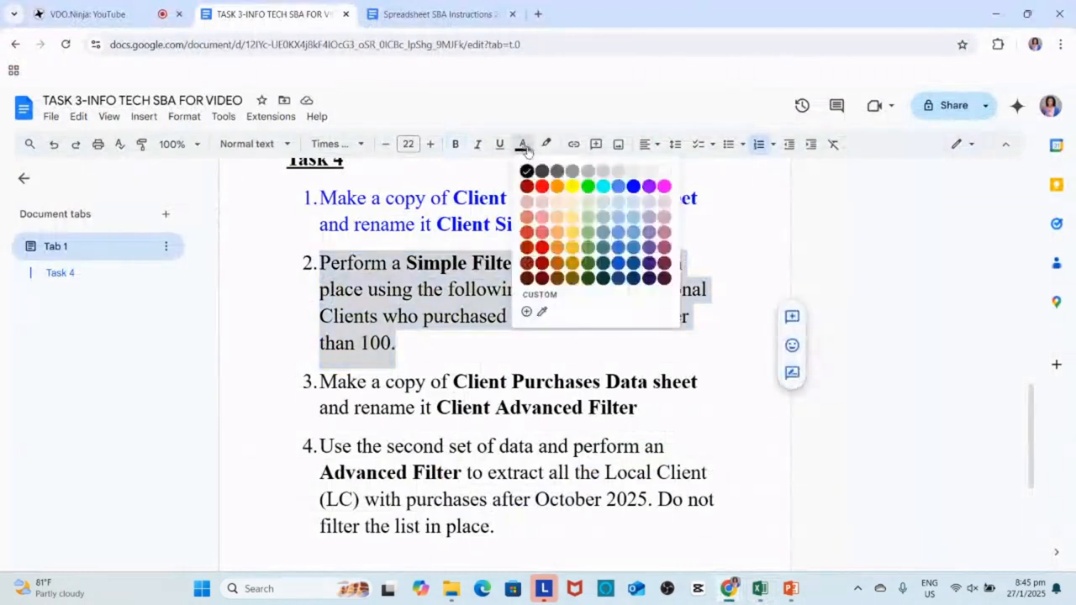
pyautogui.click(634, 187)
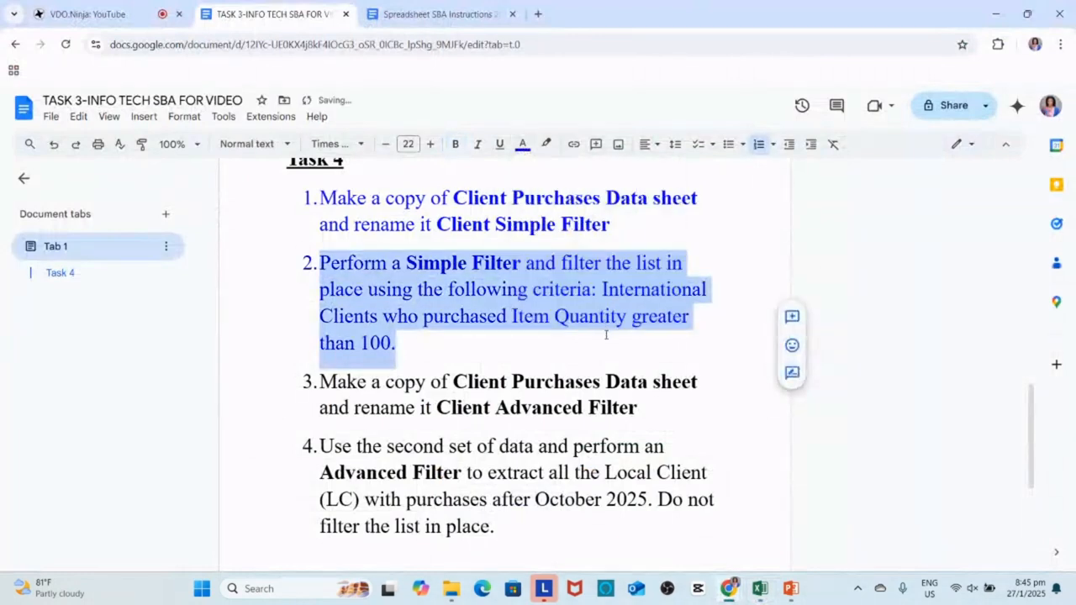
pyautogui.click(619, 383)
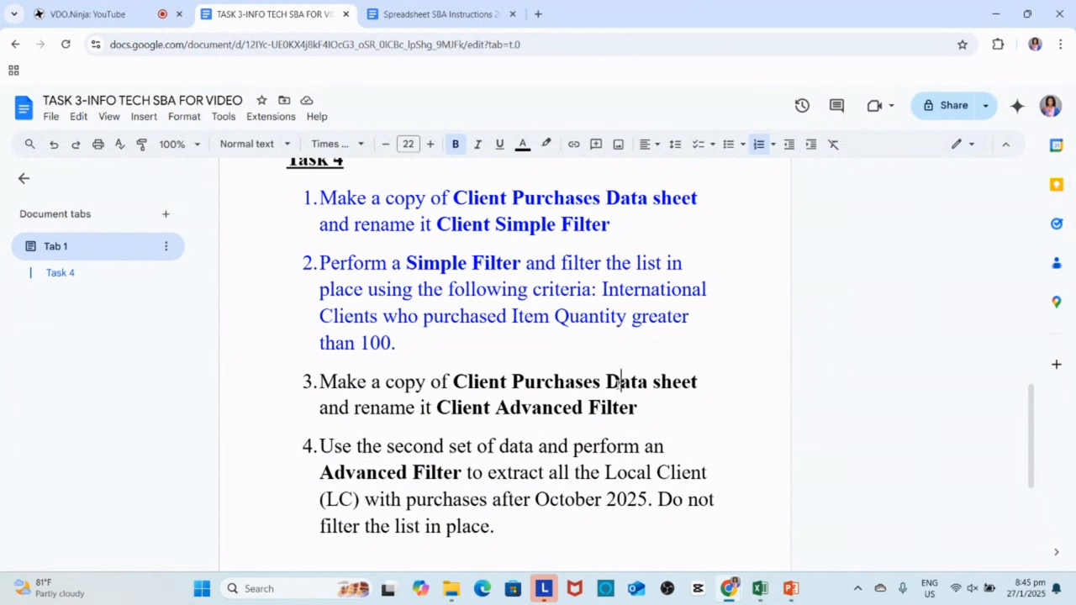
# Copy the sheet name "Client Advanced Filter" from item 3 of the instructions
pyautogui.moveTo(641, 408); pyautogui.dragTo(438, 404)
pyautogui.hotkey('ctrl', 'c')
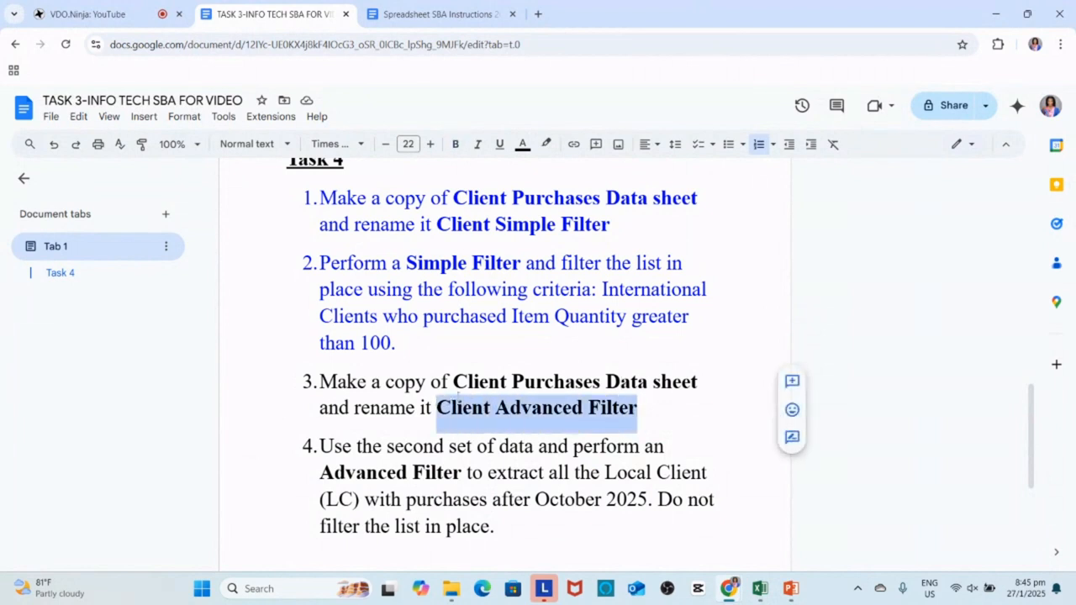
pyautogui.click(664, 432)
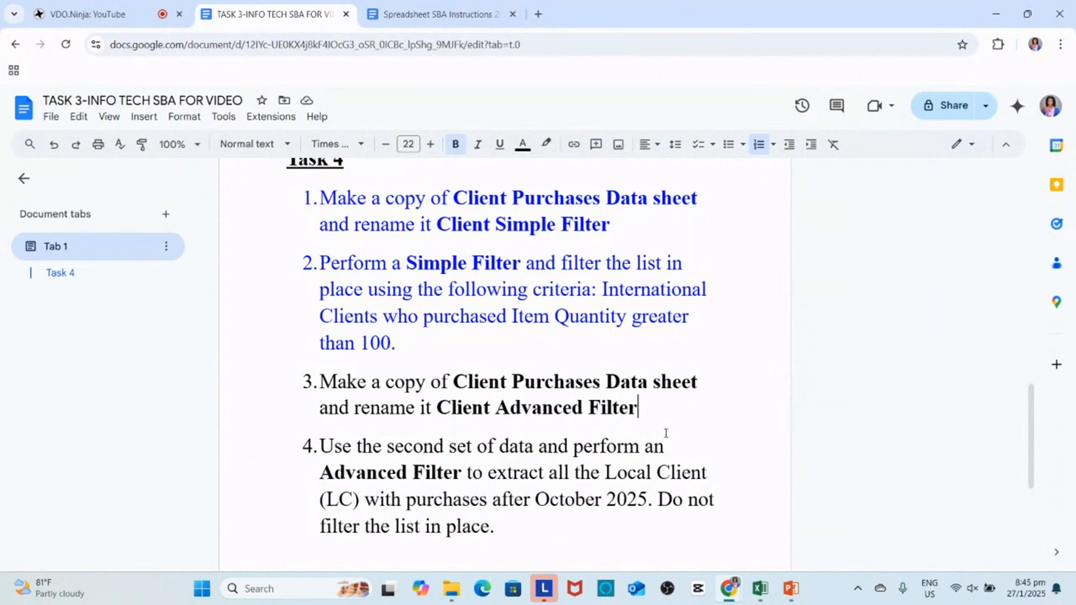
# Return to the Excel workbook and add a new sheet named Client Advanced Filter after Client Simple Filter
pyautogui.moveTo(758, 586)
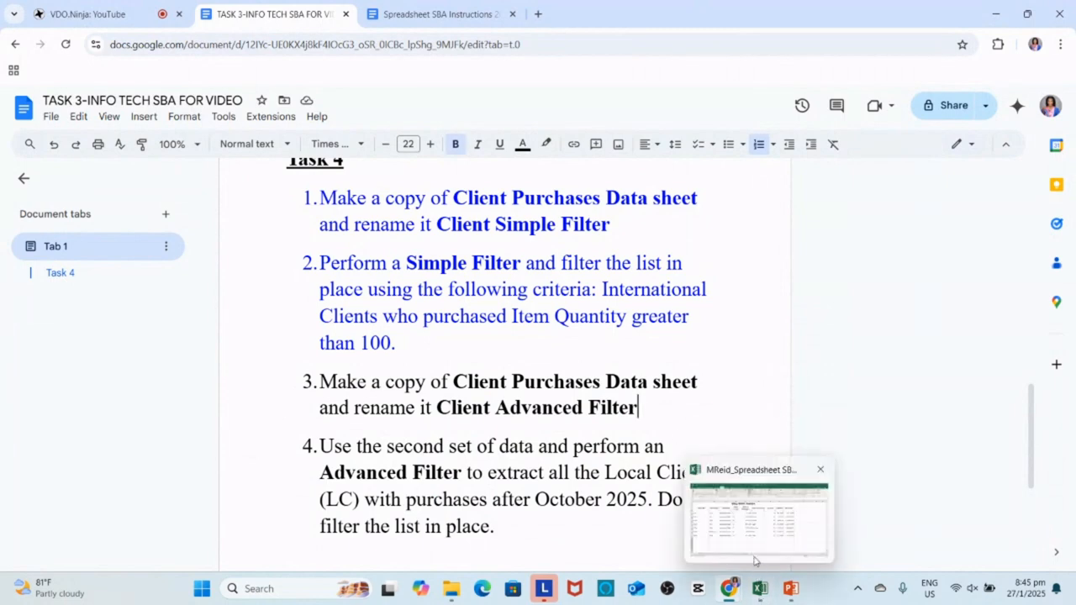
pyautogui.click(758, 559)
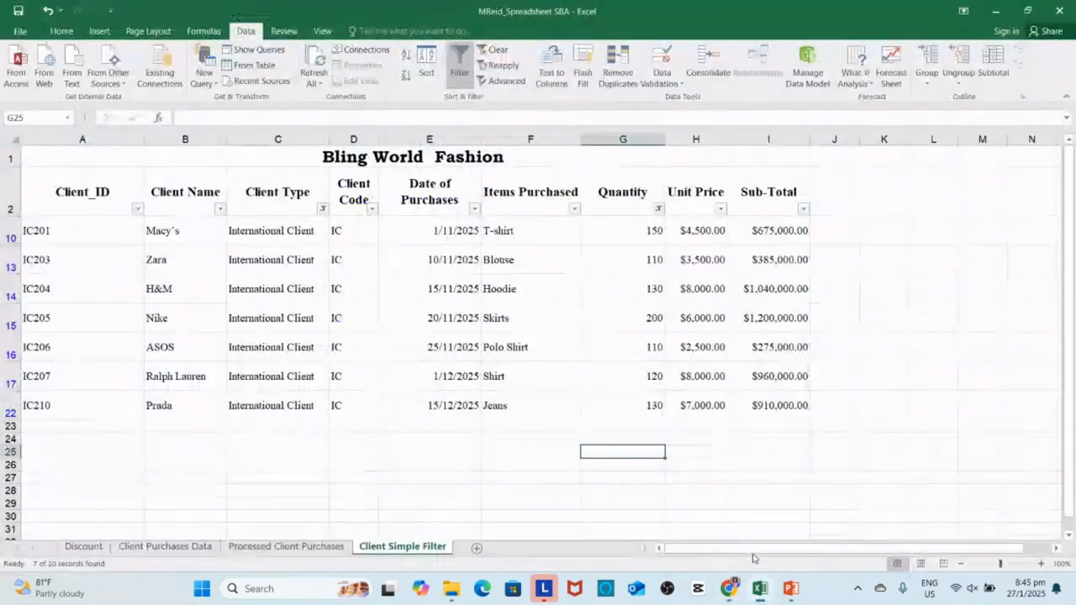
pyautogui.click(476, 549)
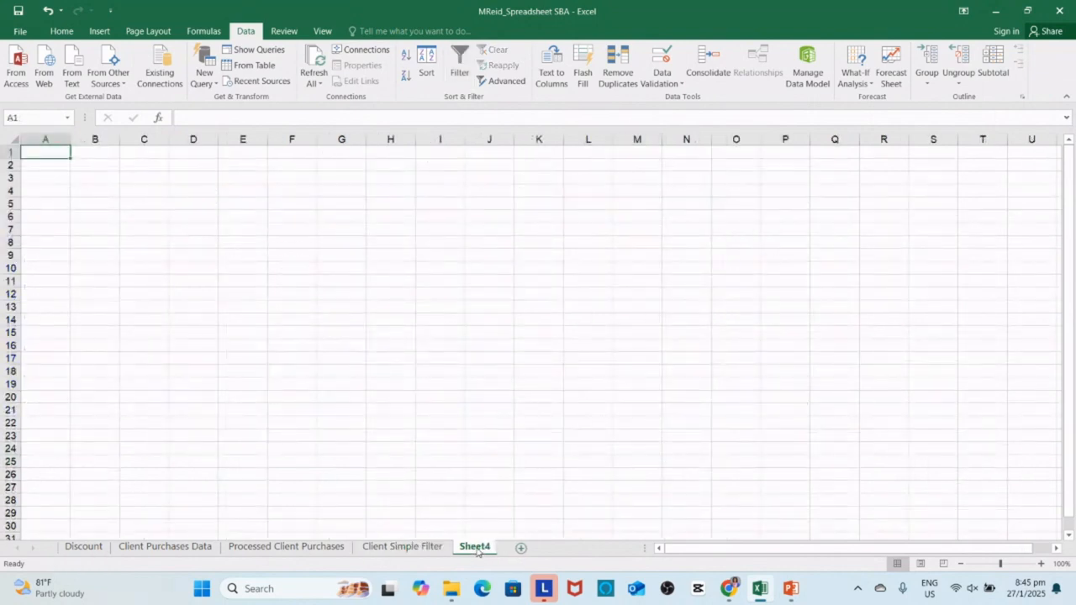
pyautogui.doubleClick(476, 548)
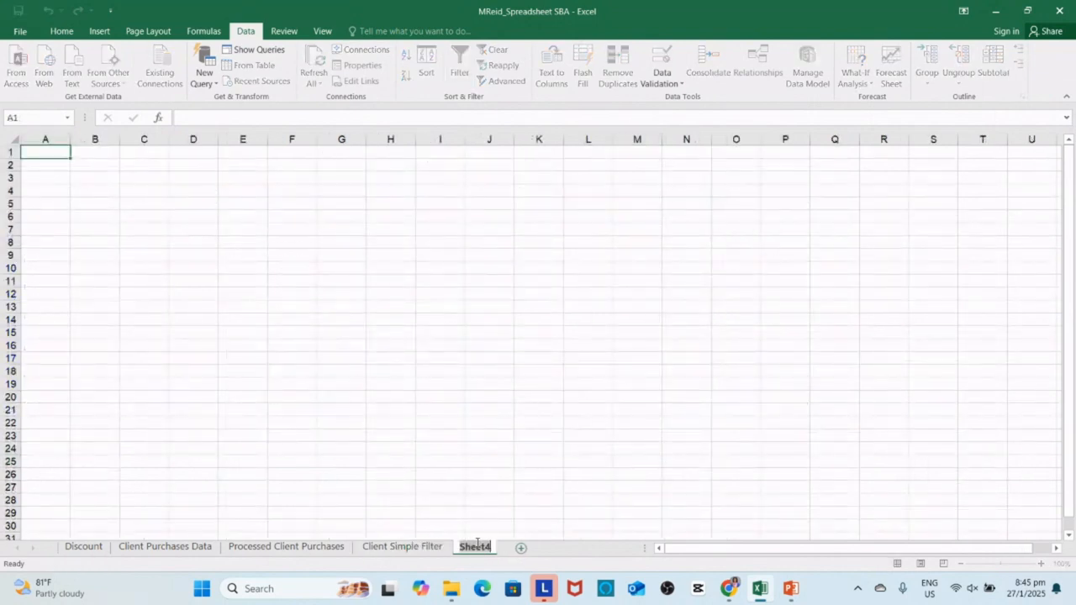
pyautogui.hotkey('ctrl', 'v')
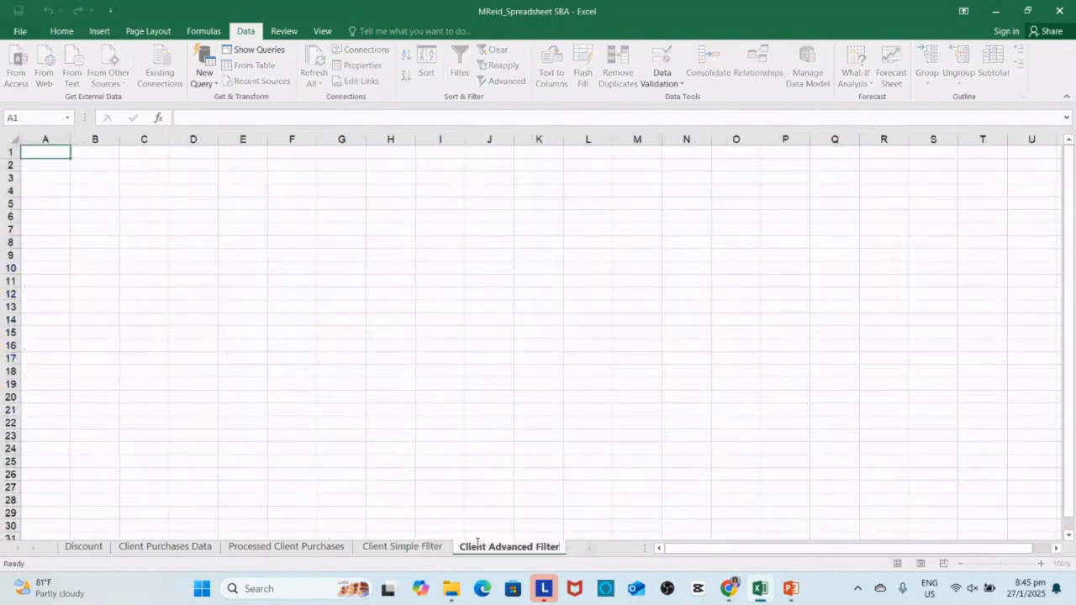
pyautogui.click(558, 502)
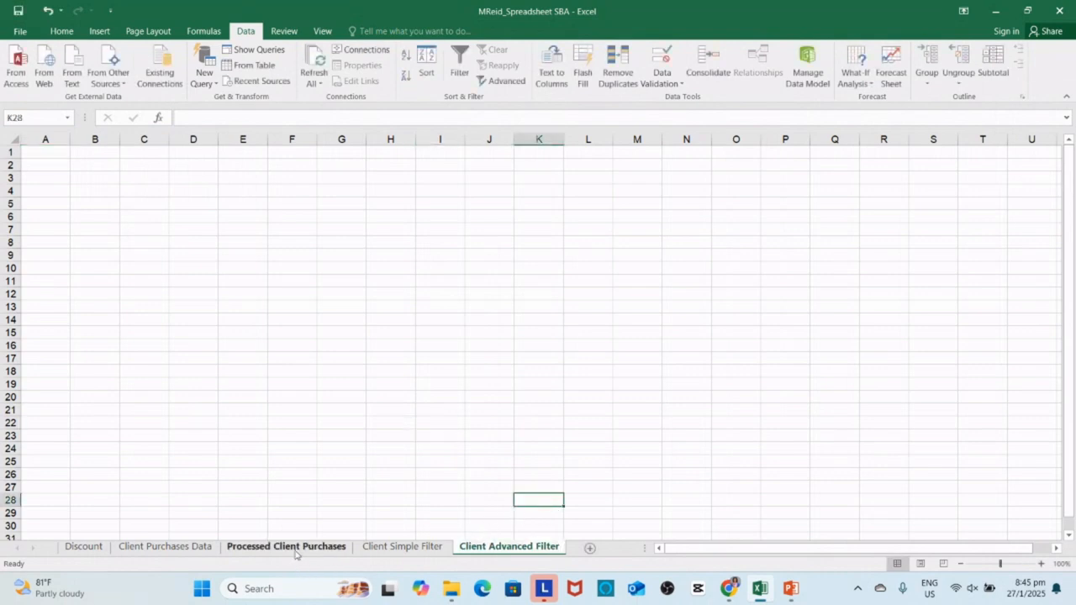
# Copy the whole Bling World Fashion table from the Client Purchases Data sheet into Client Advanced Filter, starting at cell A1
pyautogui.click(168, 546)
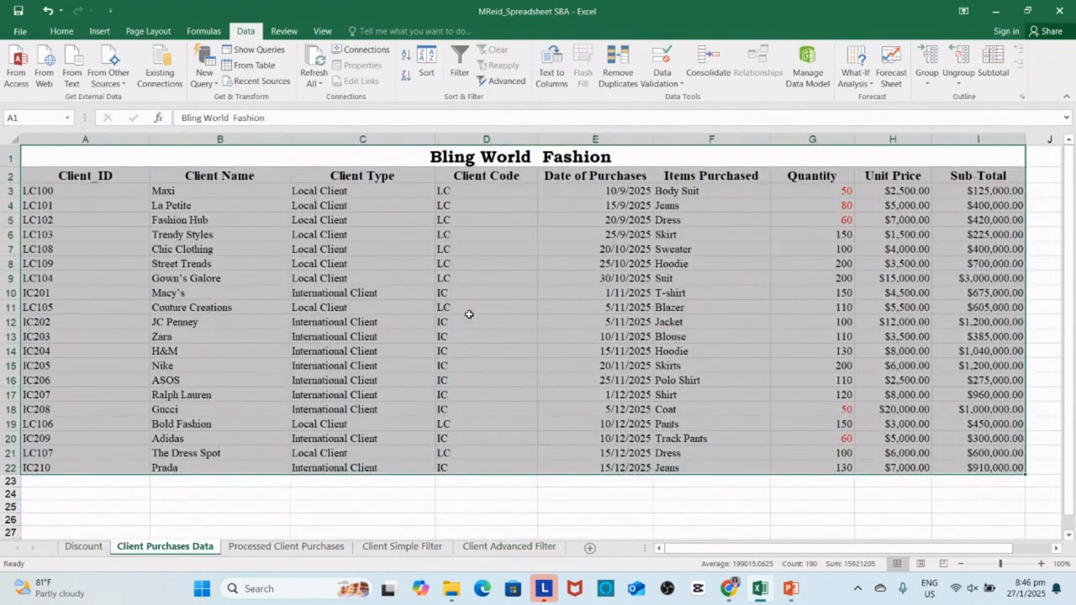
pyautogui.rightClick(469, 316)
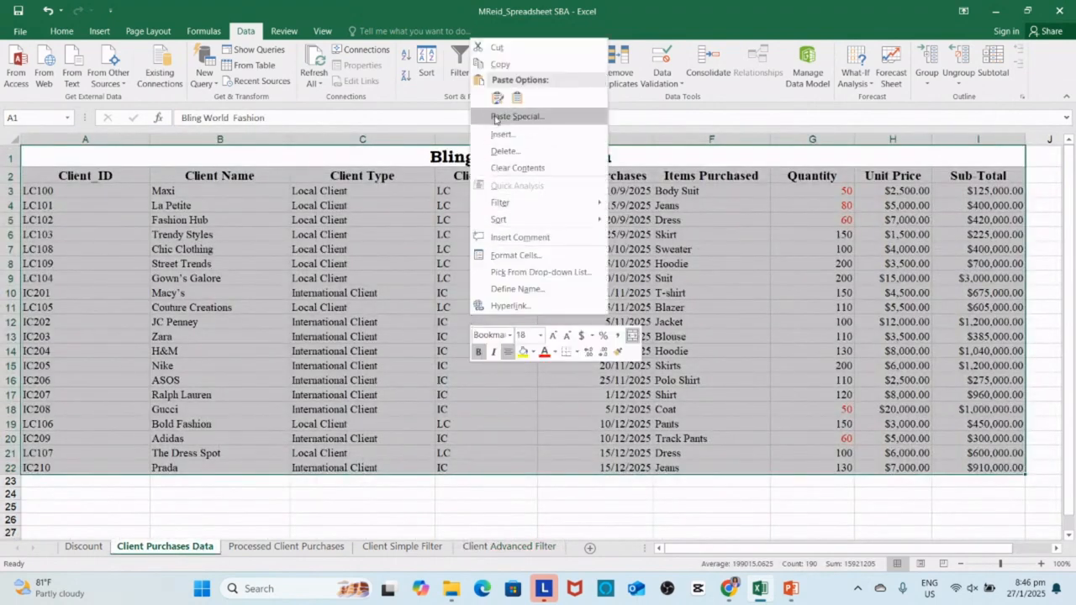
pyautogui.click(495, 65)
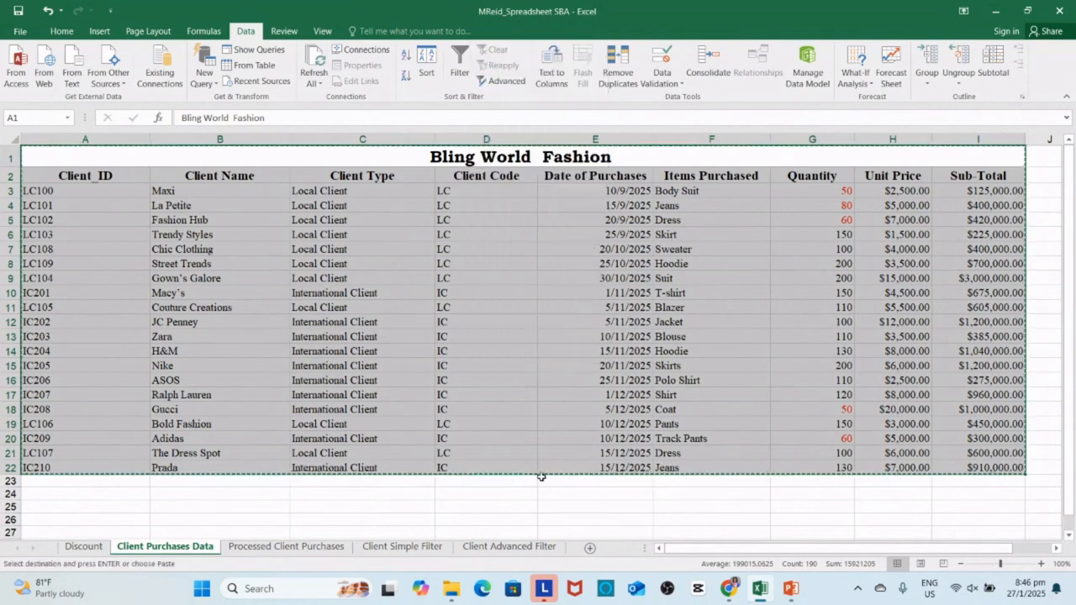
pyautogui.click(508, 547)
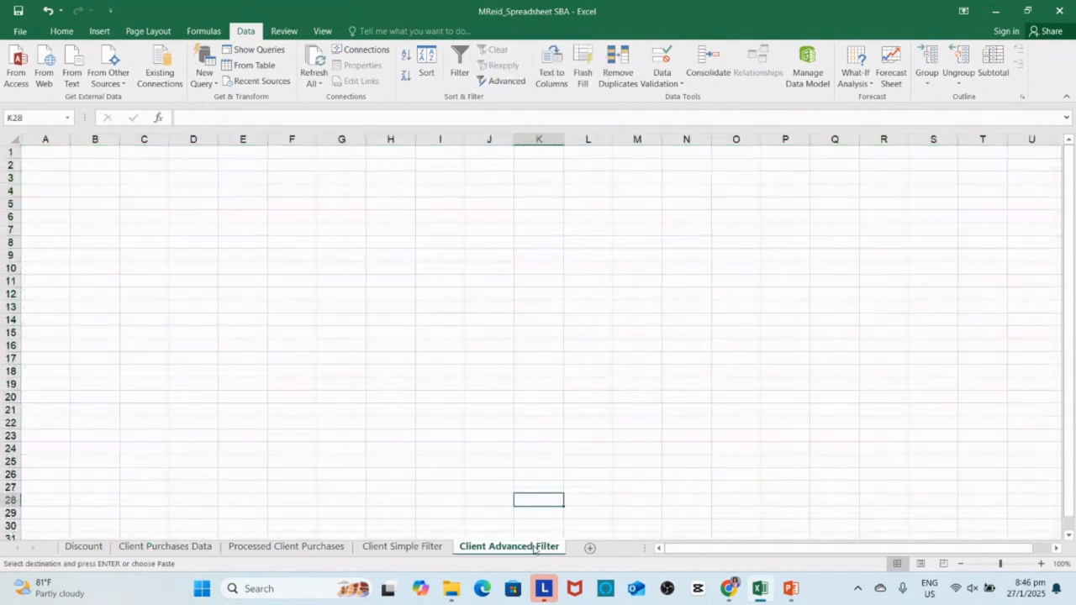
pyautogui.click(51, 152)
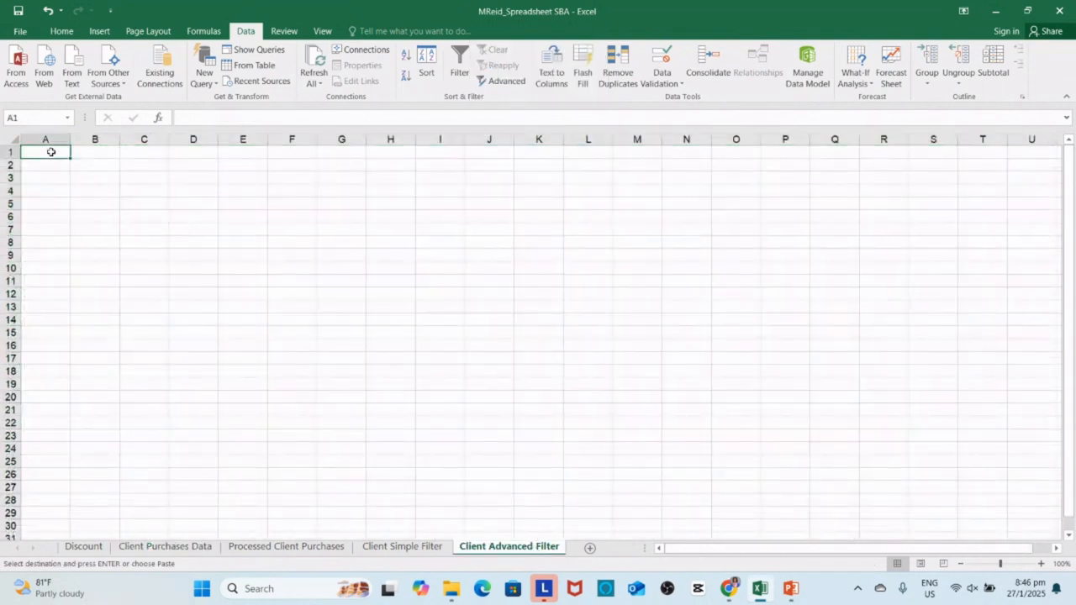
pyautogui.hotkey('ctrl', 'v')
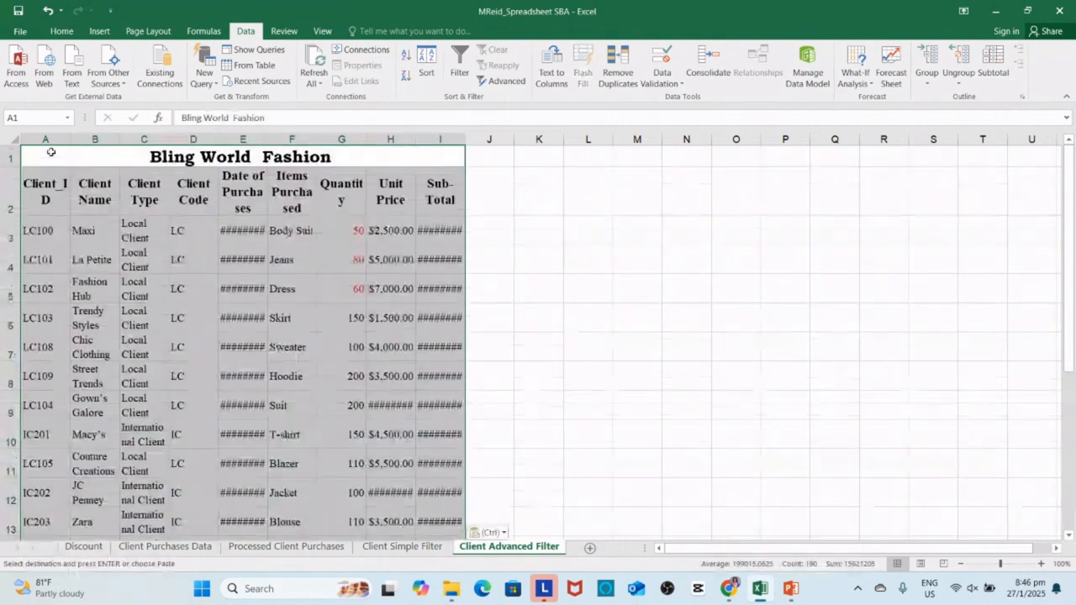
pyautogui.click(533, 220)
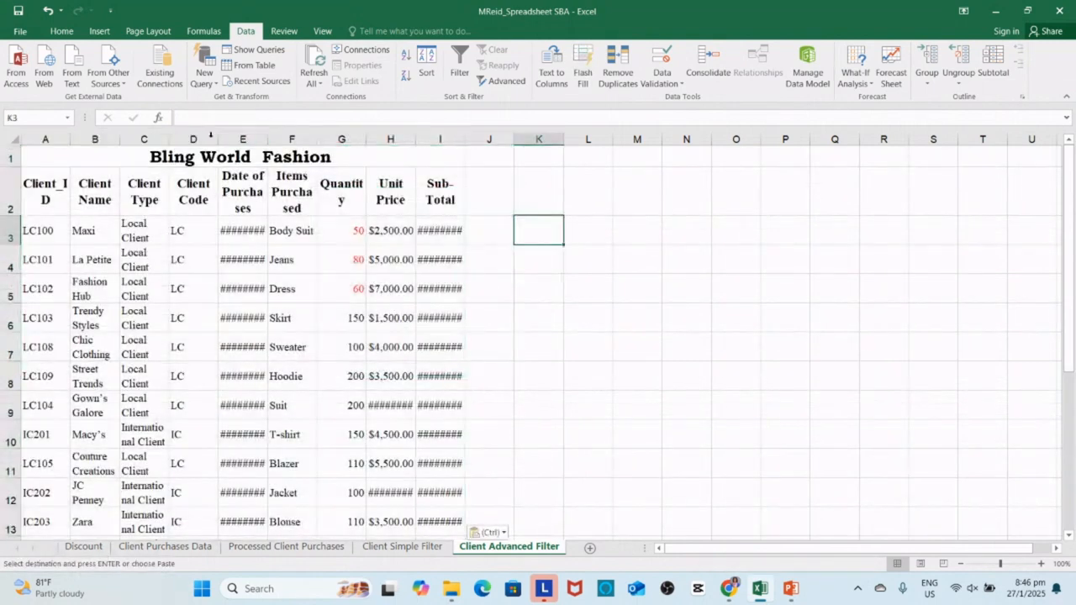
# Widen the Client Advanced Filter columns, except Items Purchased, so their dates, prices and sub-totals display in full
pyautogui.moveTo(70, 134); pyautogui.dragTo(495, 140)
pyautogui.moveTo(612, 140); pyautogui.dragTo(613, 139)
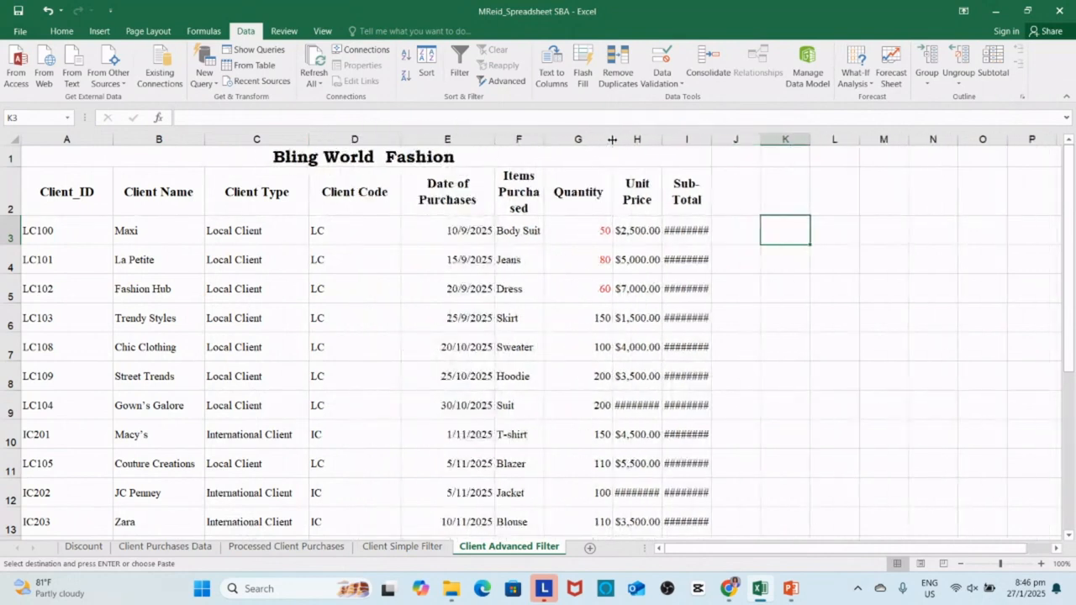
pyautogui.moveTo(712, 139); pyautogui.dragTo(756, 138)
pyautogui.click(799, 323)
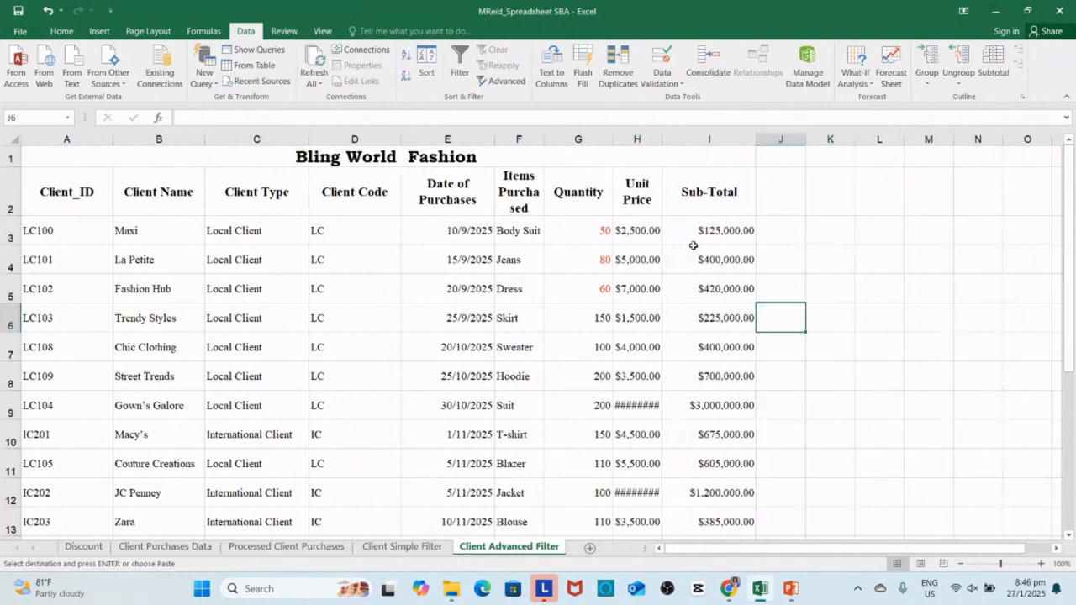
pyautogui.moveTo(662, 139); pyautogui.dragTo(696, 140)
pyautogui.click(887, 282)
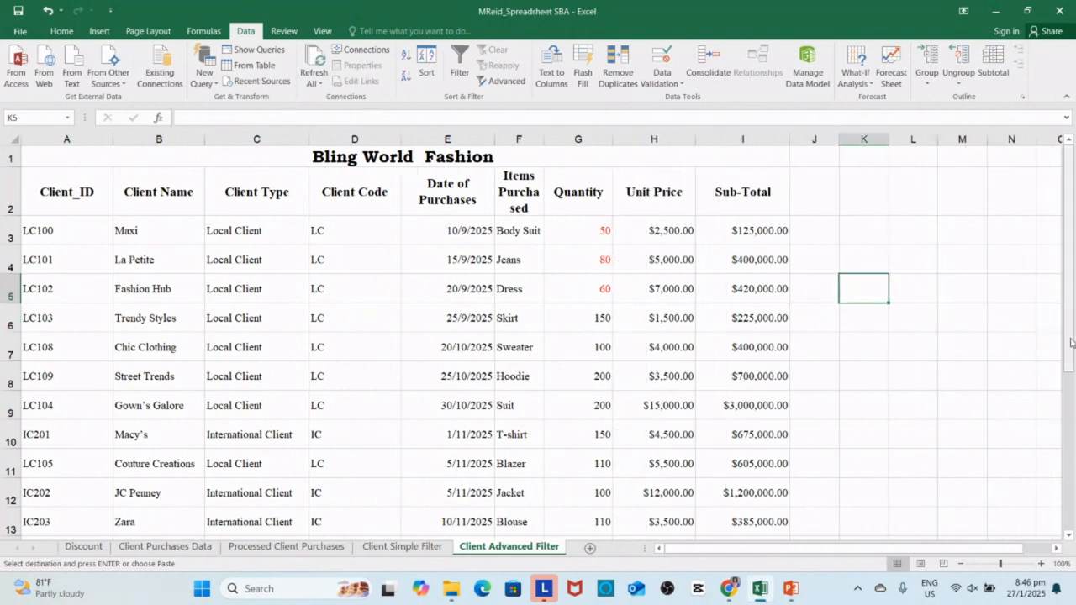
# Widen the Items Purchased column to about 13 so that its header words fit without breaking
pyautogui.moveTo(1072, 363); pyautogui.dragTo(1074, 308)
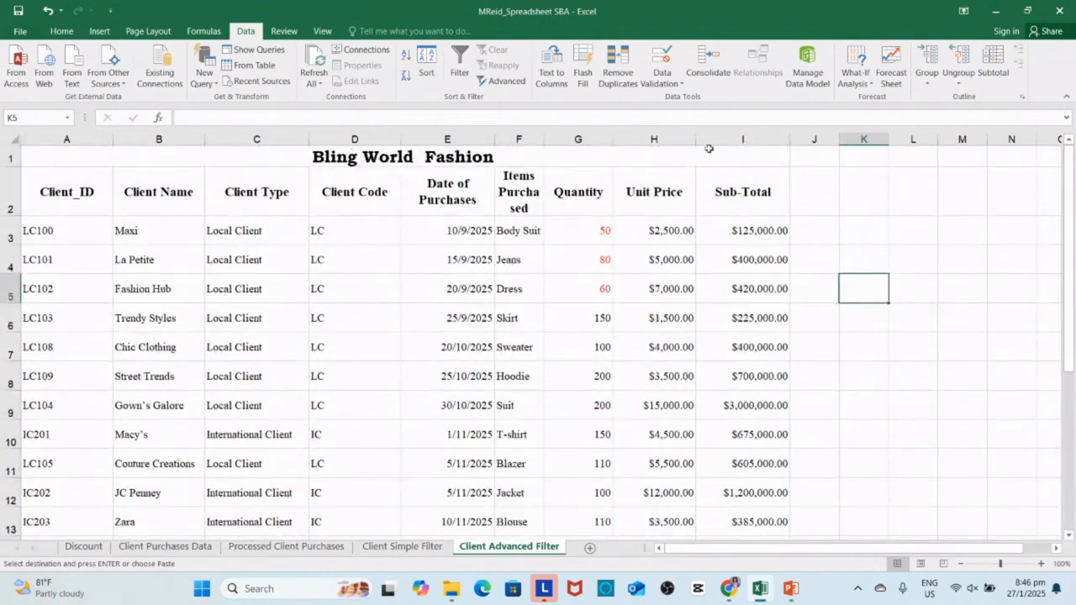
pyautogui.moveTo(546, 140); pyautogui.dragTo(573, 139)
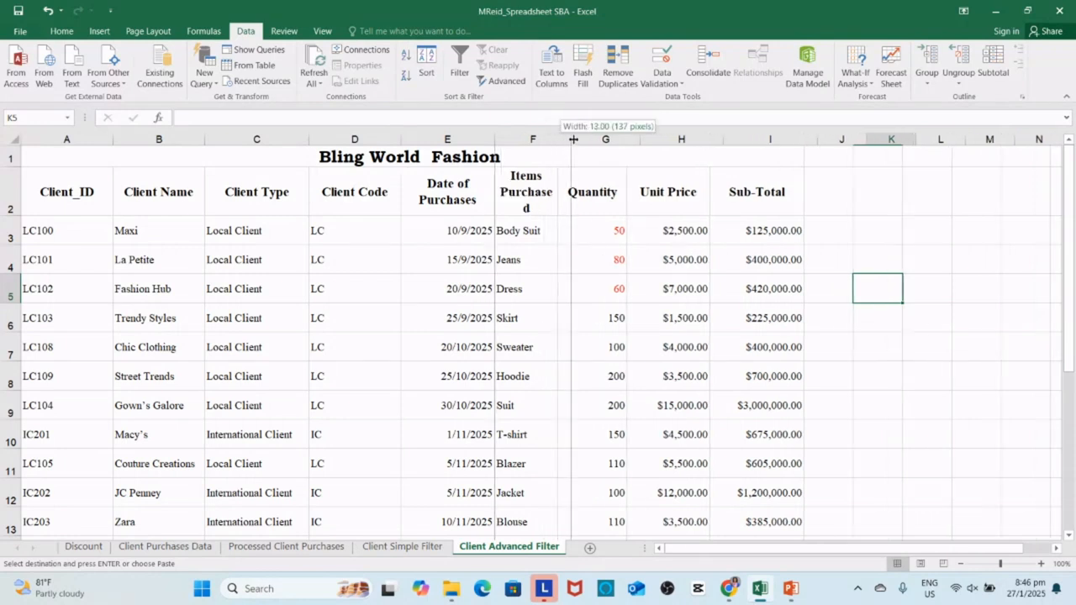
pyautogui.moveTo(573, 139); pyautogui.dragTo(573, 140)
pyautogui.click(938, 289)
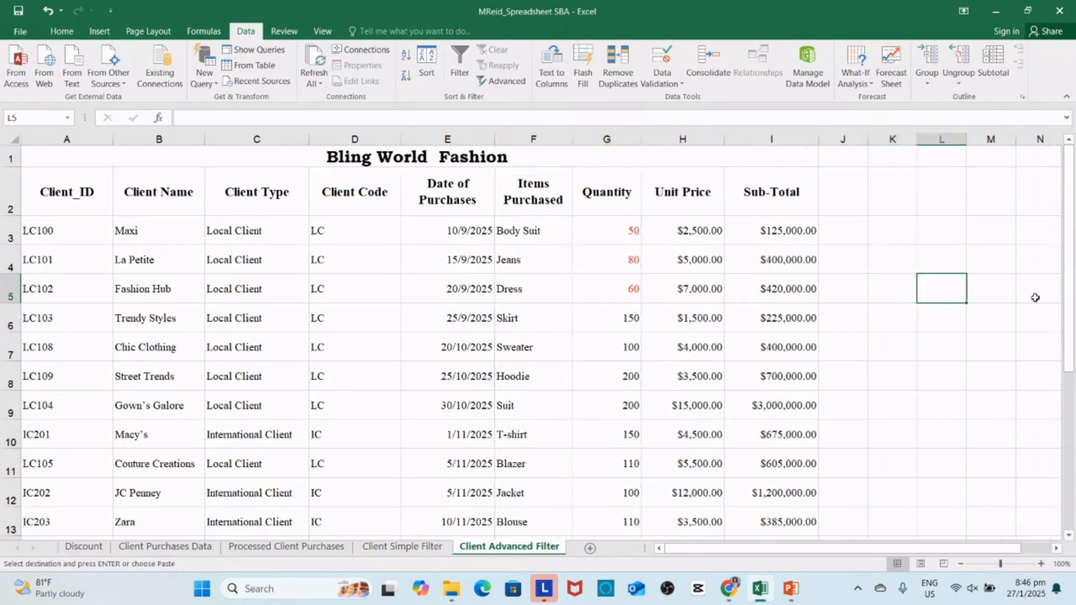
# Copy the header row from Client_ID to Sub-Total and paste it below the client records, starting at cell A26
pyautogui.moveTo(1071, 332)
pyautogui.mouseDown()
pyautogui.moveTo(1071, 353)
pyautogui.moveTo(1071, 316)
pyautogui.mouseUp()
pyautogui.moveTo(69, 195); pyautogui.dragTo(771, 201)
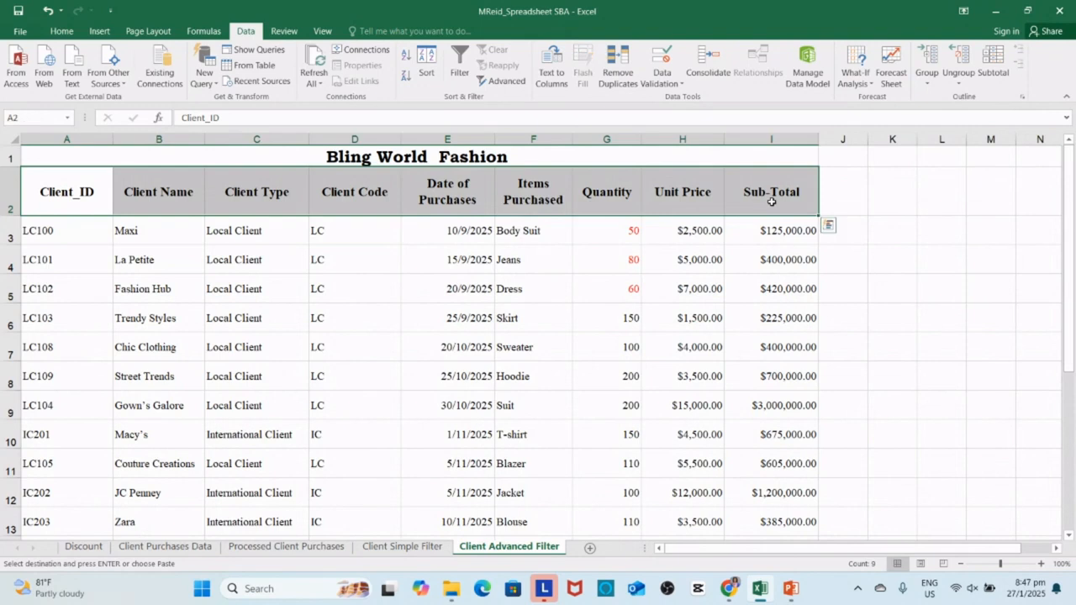
pyautogui.rightClick(771, 202)
pyautogui.click(803, 229)
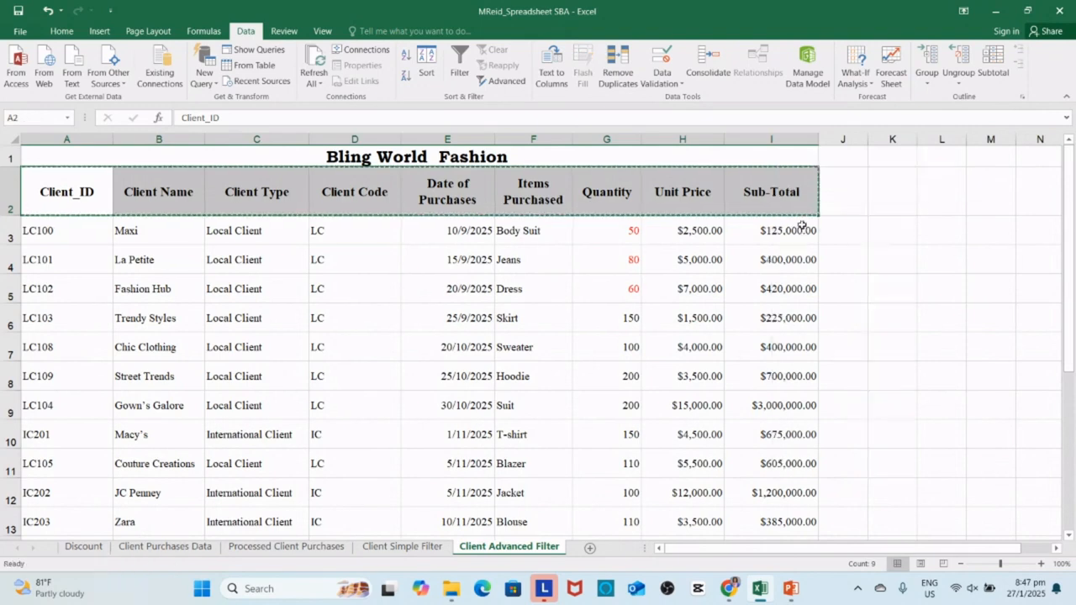
pyautogui.moveTo(1072, 247); pyautogui.dragTo(1071, 406)
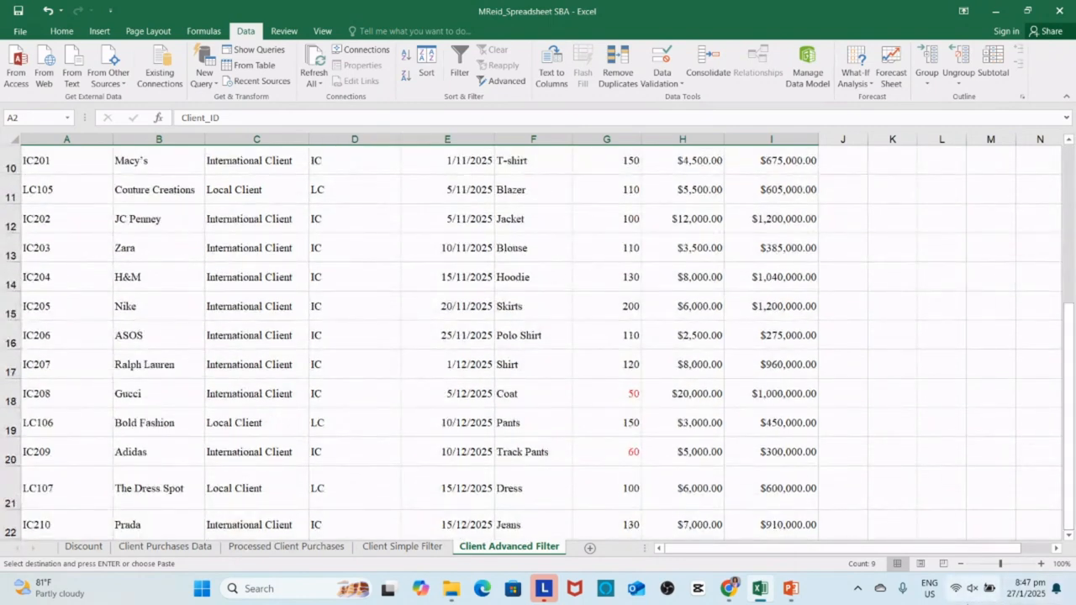
pyautogui.click(1069, 536)
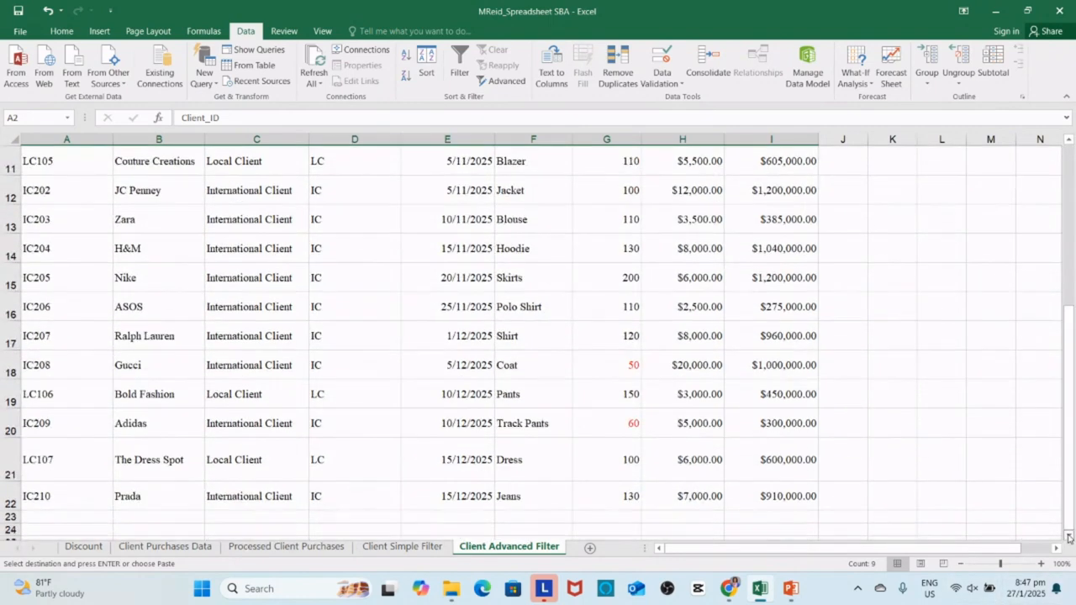
pyautogui.click(1068, 537)
pyautogui.click(1069, 537)
pyautogui.click(1068, 536)
pyautogui.click(1069, 536)
pyautogui.click(1069, 536)
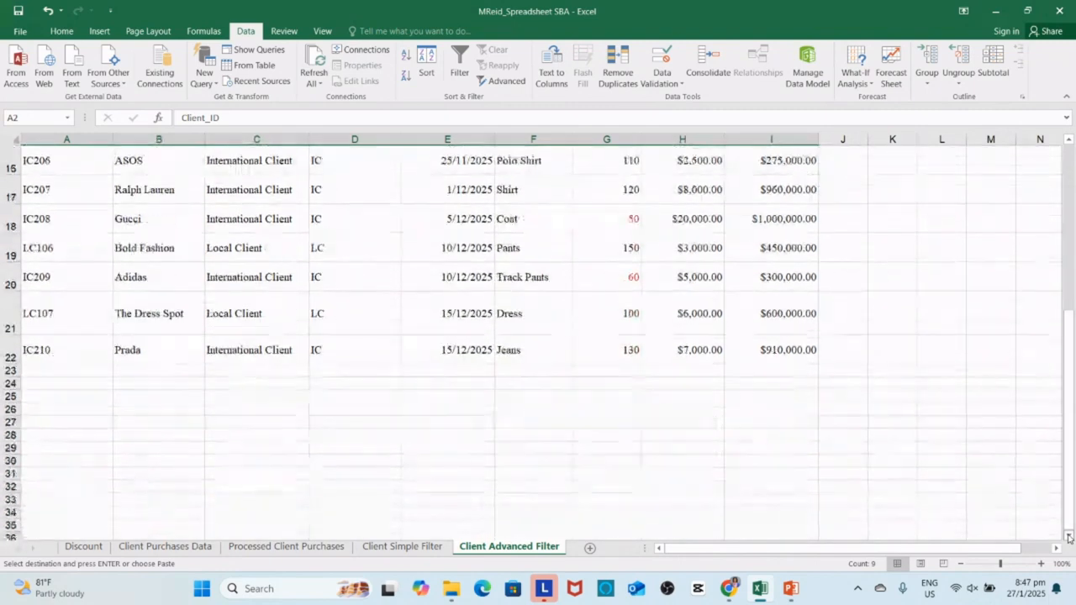
pyautogui.click(70, 410)
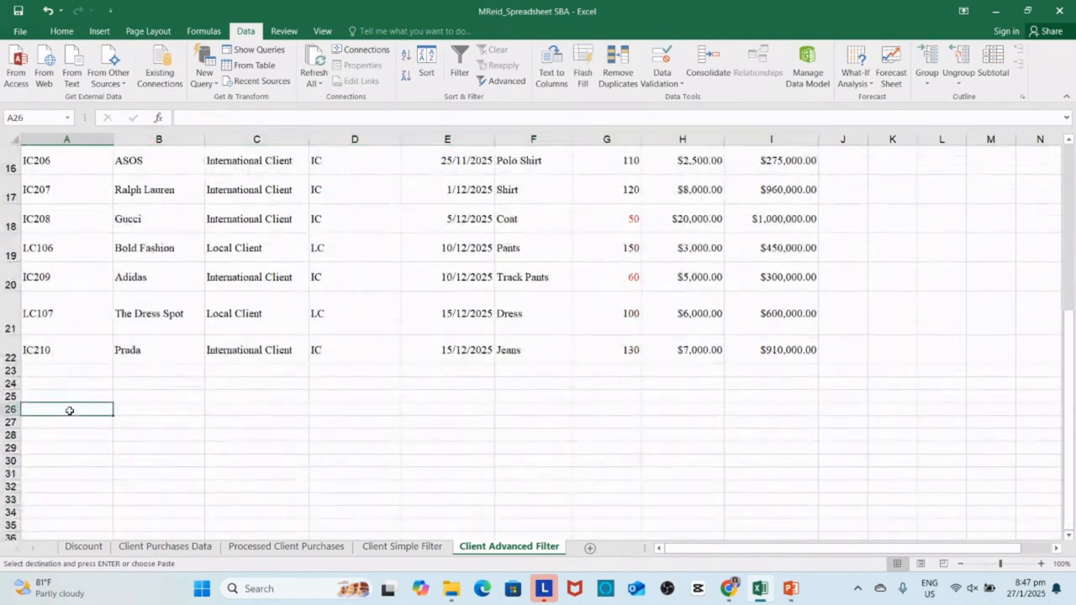
pyautogui.hotkey('ctrl', 'v')
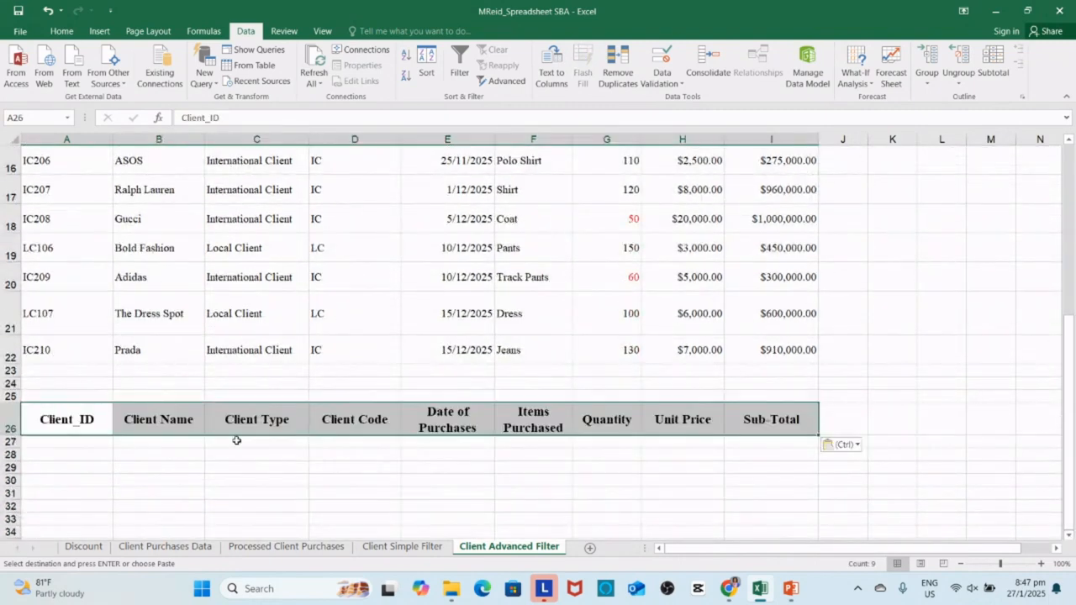
pyautogui.click(284, 466)
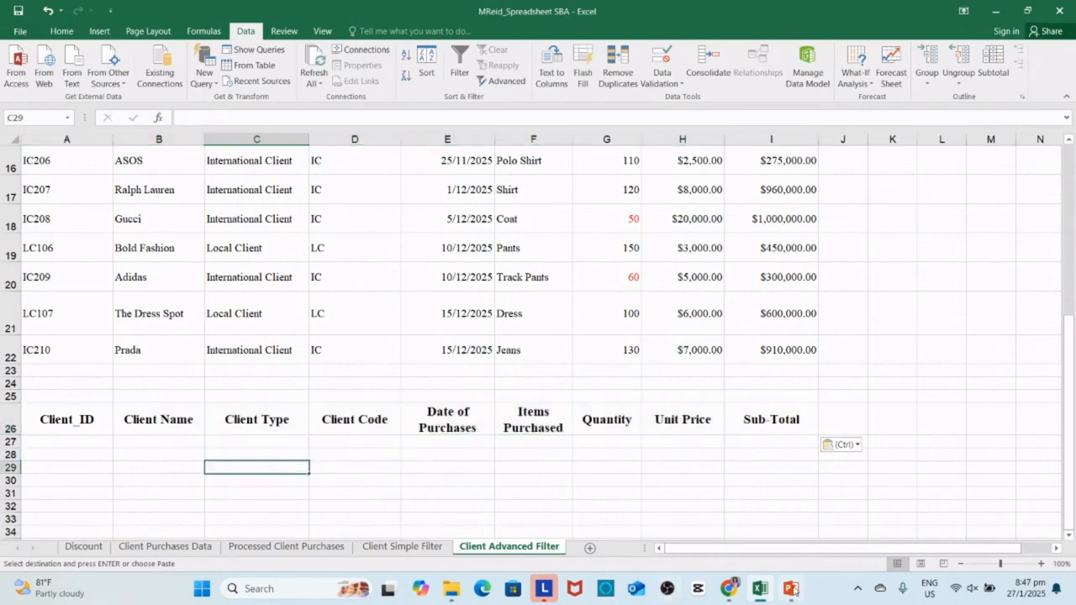
# Switch to the Task 4 instructions in Google Docs and colour the text of instruction 3 blue
pyautogui.moveTo(718, 590)
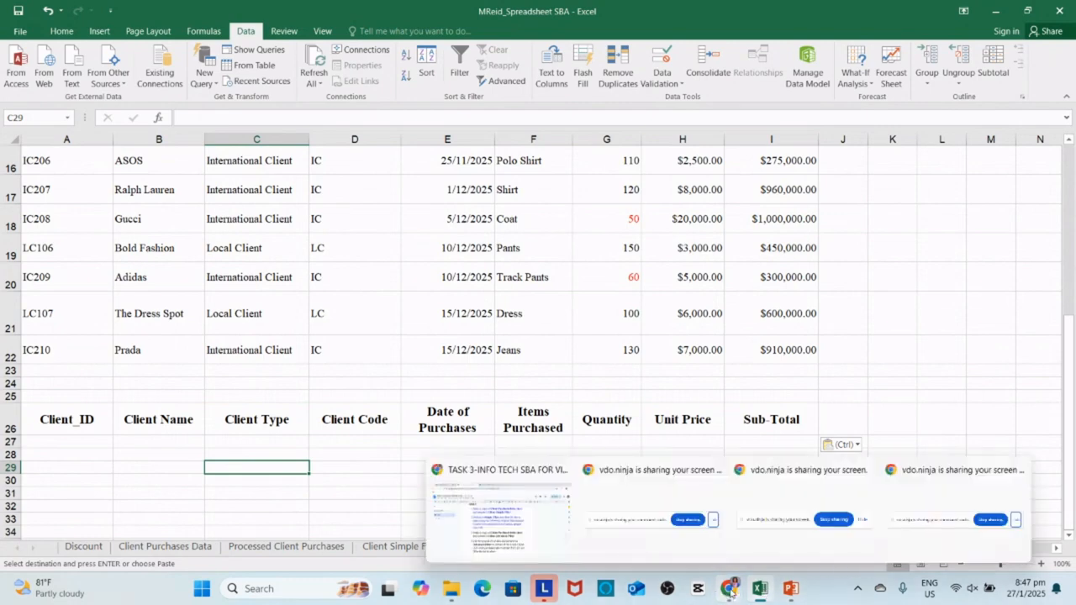
pyautogui.click(540, 543)
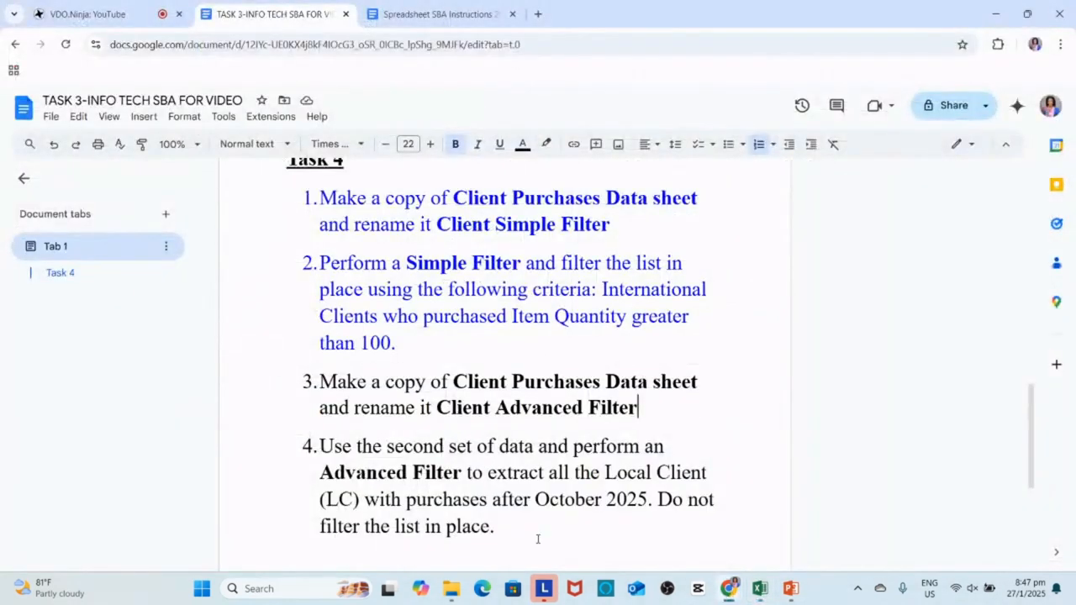
pyautogui.moveTo(644, 413); pyautogui.dragTo(316, 376)
pyautogui.click(522, 144)
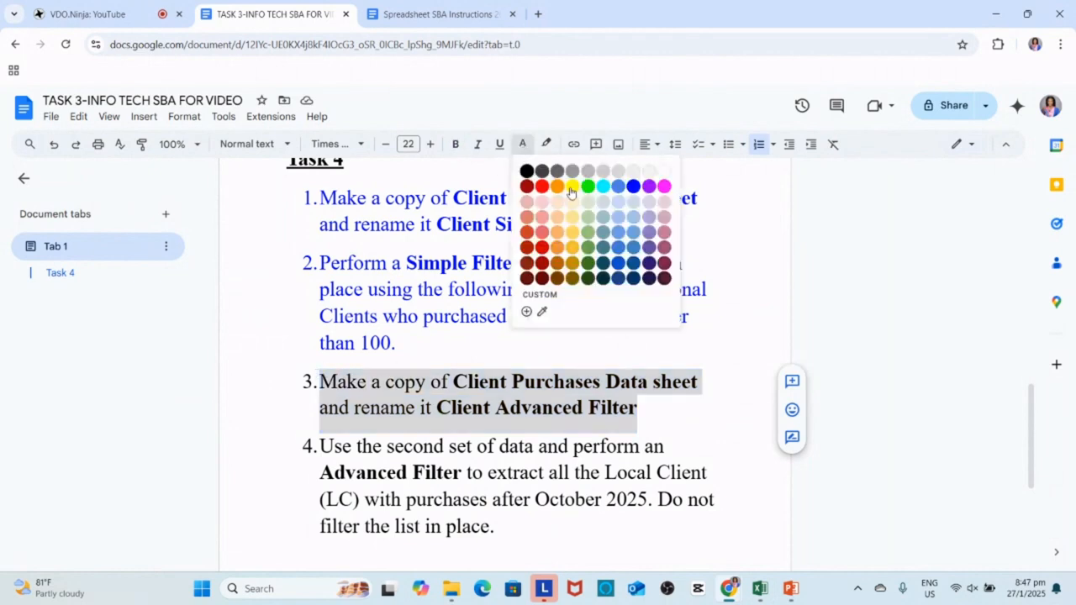
pyautogui.click(634, 186)
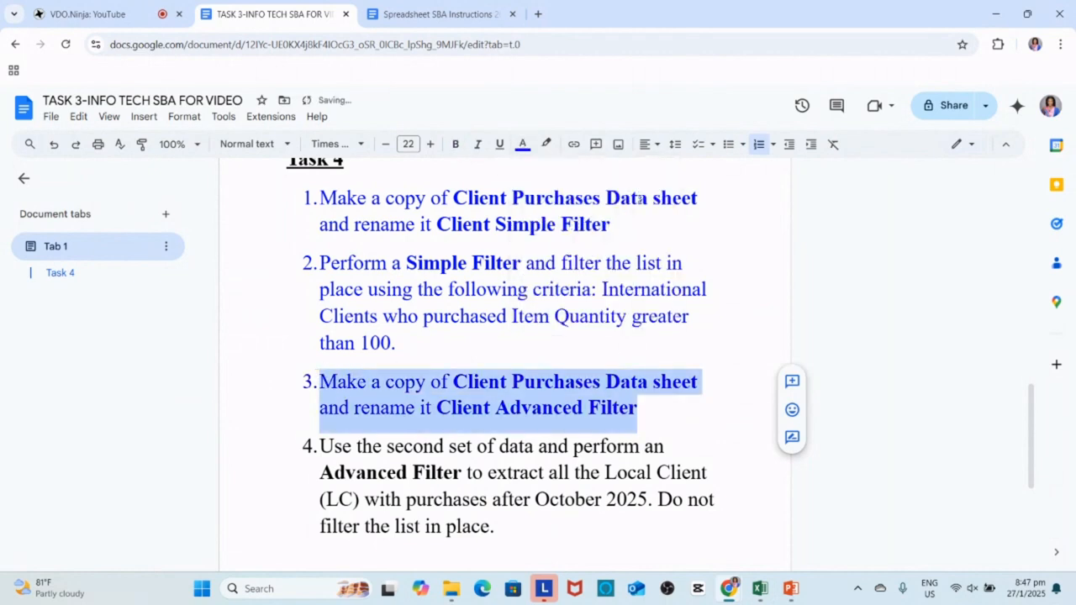
pyautogui.click(549, 472)
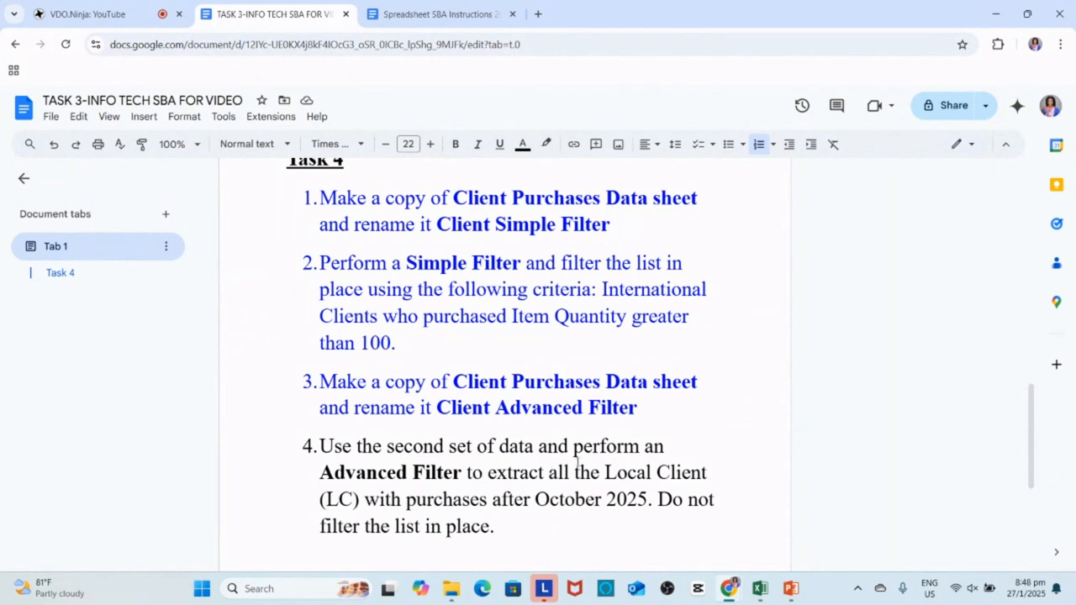
# Switch back to Excel and enter the criteria Local client under Client Type and >30/10/2025 under Date of Purchases in row 27
pyautogui.moveTo(760, 591)
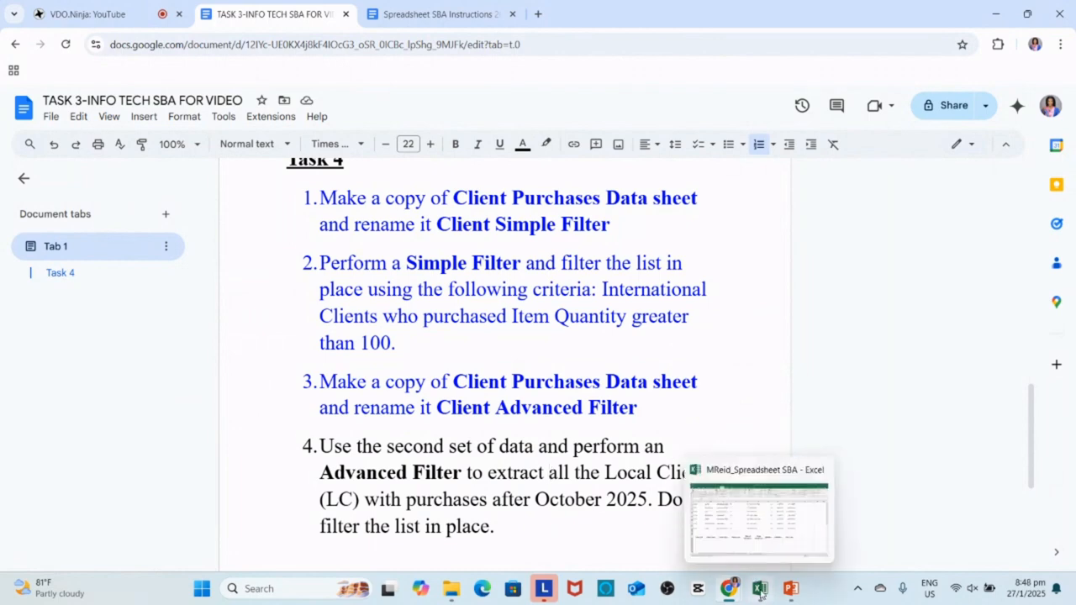
pyautogui.click(761, 538)
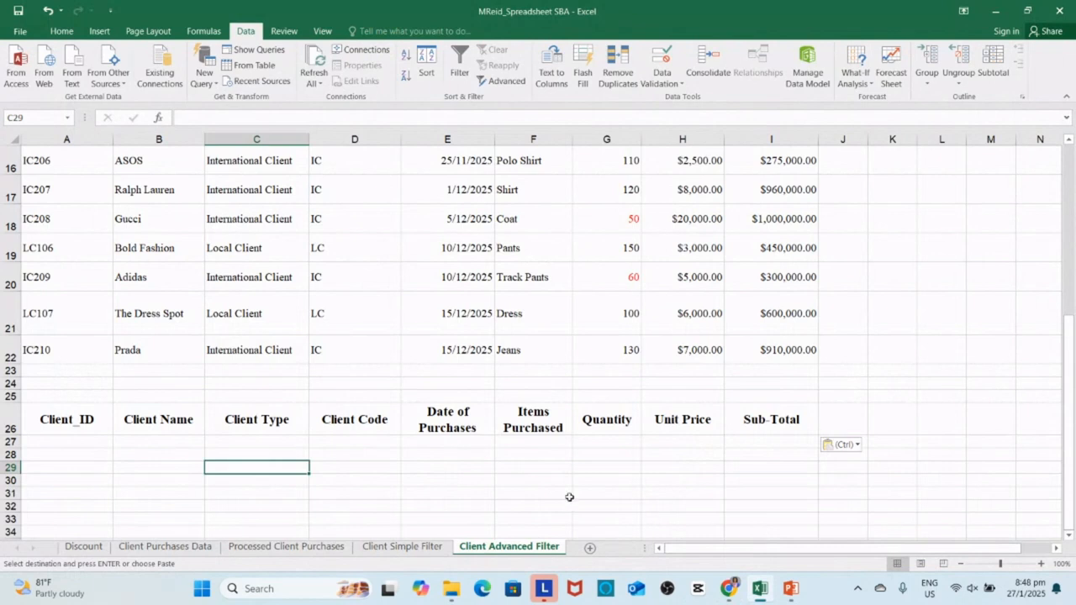
pyautogui.click(265, 444)
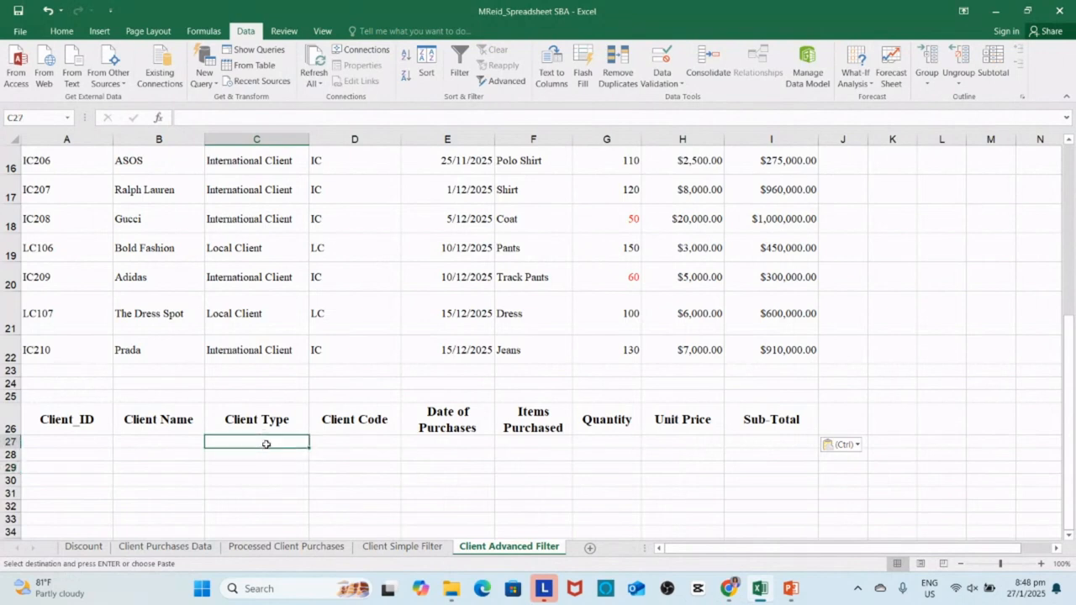
pyautogui.write('Local clien')
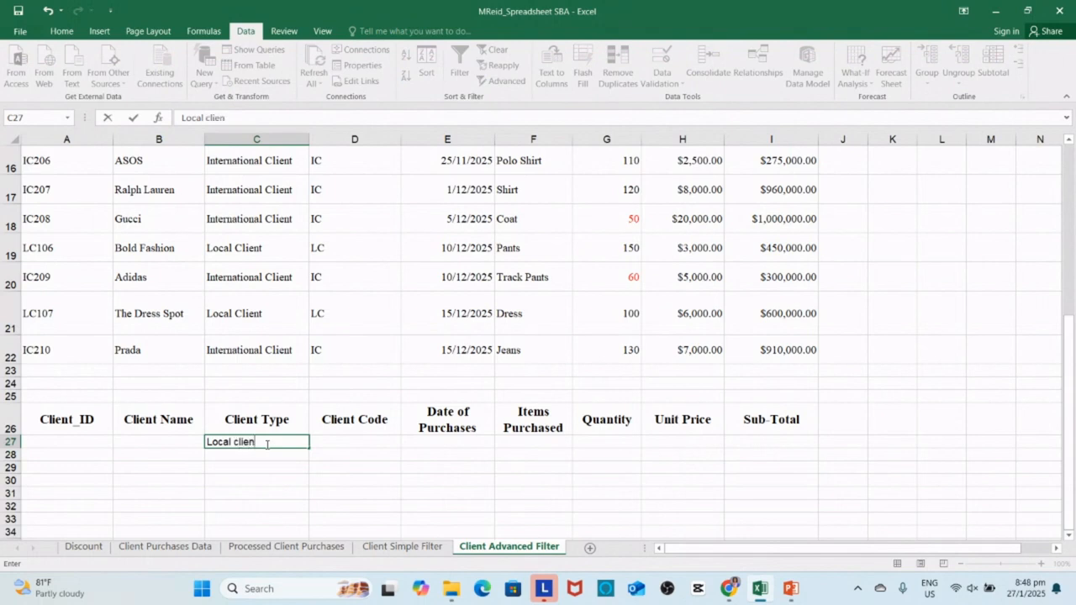
pyautogui.write('t')
pyautogui.click(465, 440)
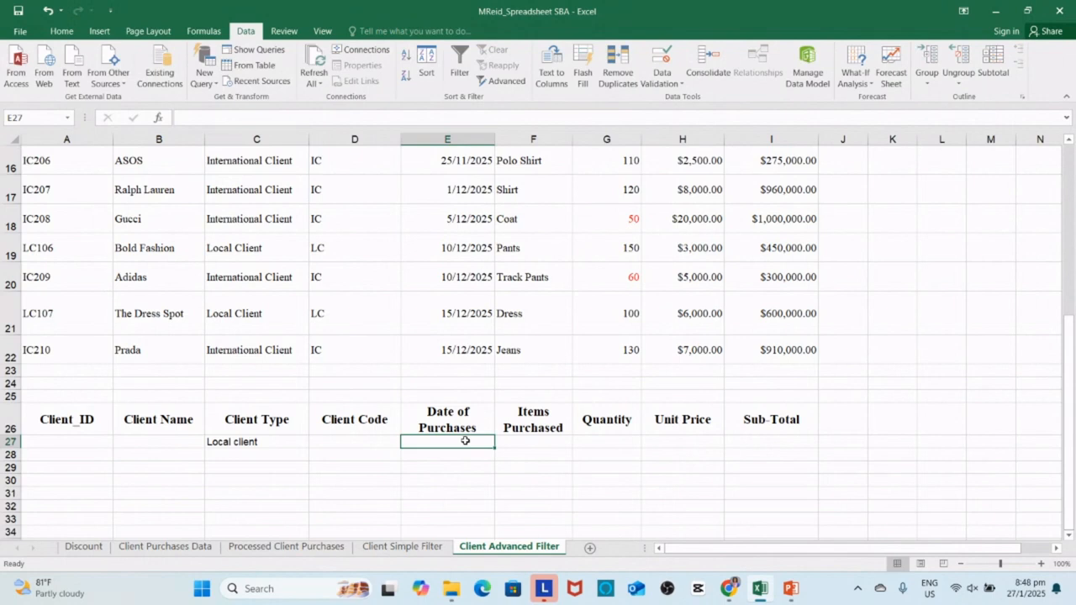
pyautogui.write('>30/10/2025')
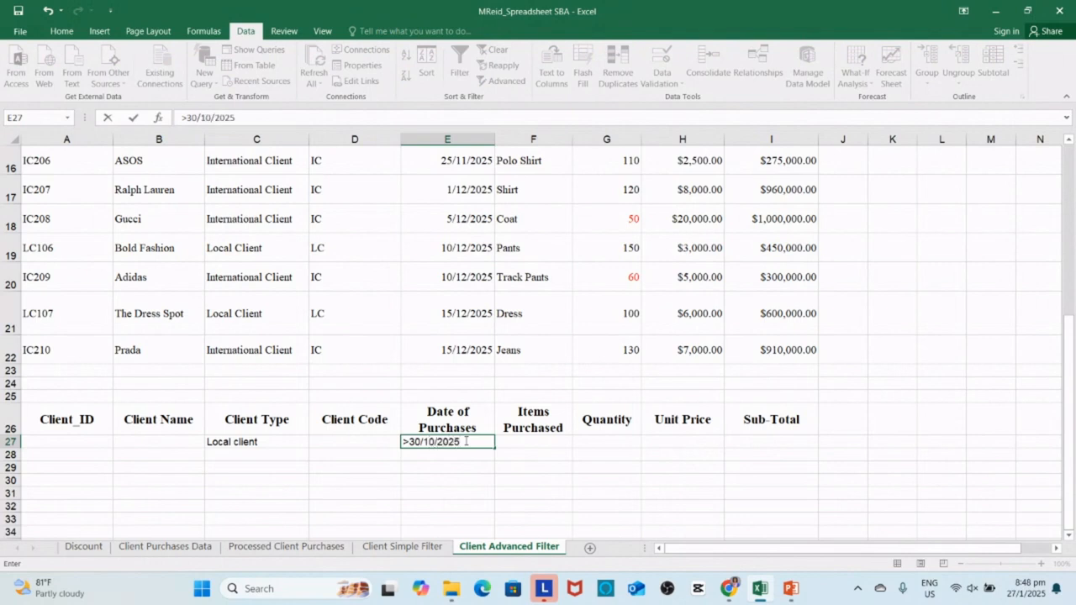
pyautogui.click(516, 483)
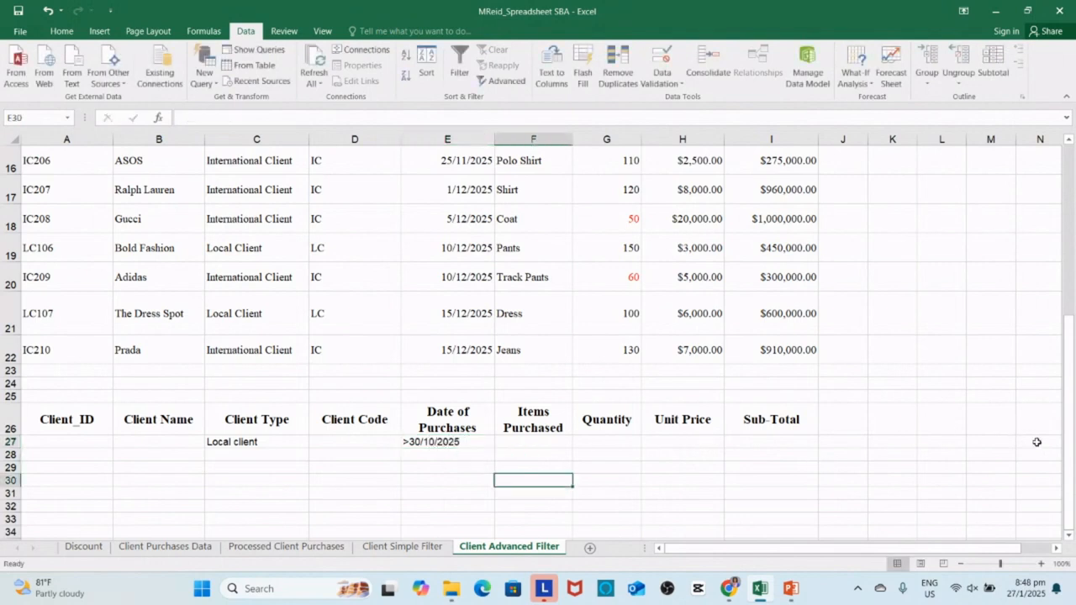
# Start an Advanced Filter with the client table from the header row to the last record, A2:I22, as the list range
pyautogui.moveTo(1069, 458); pyautogui.dragTo(1073, 259)
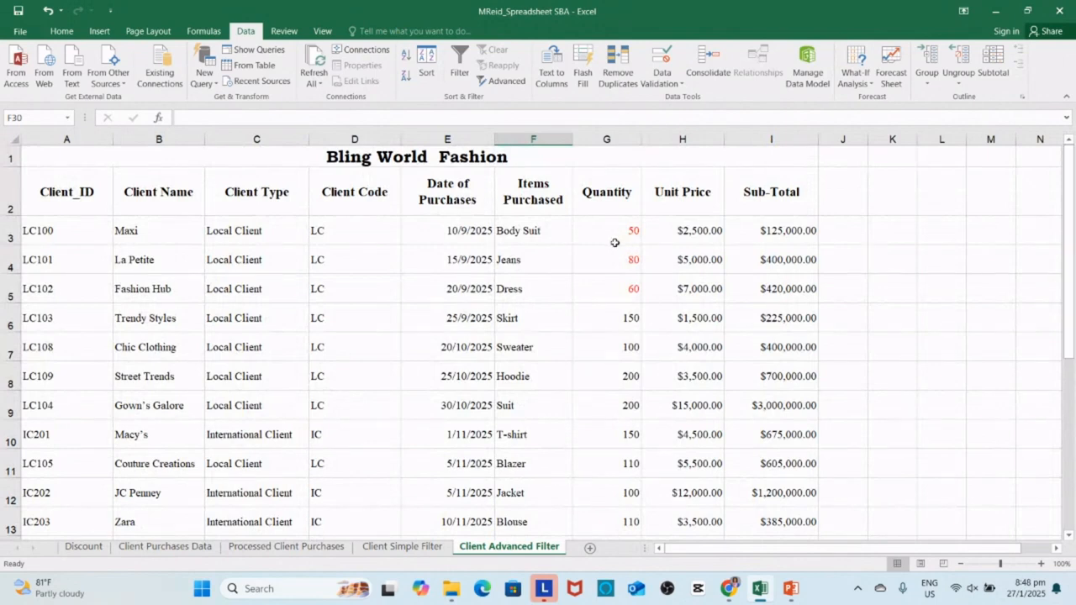
pyautogui.click(60, 33)
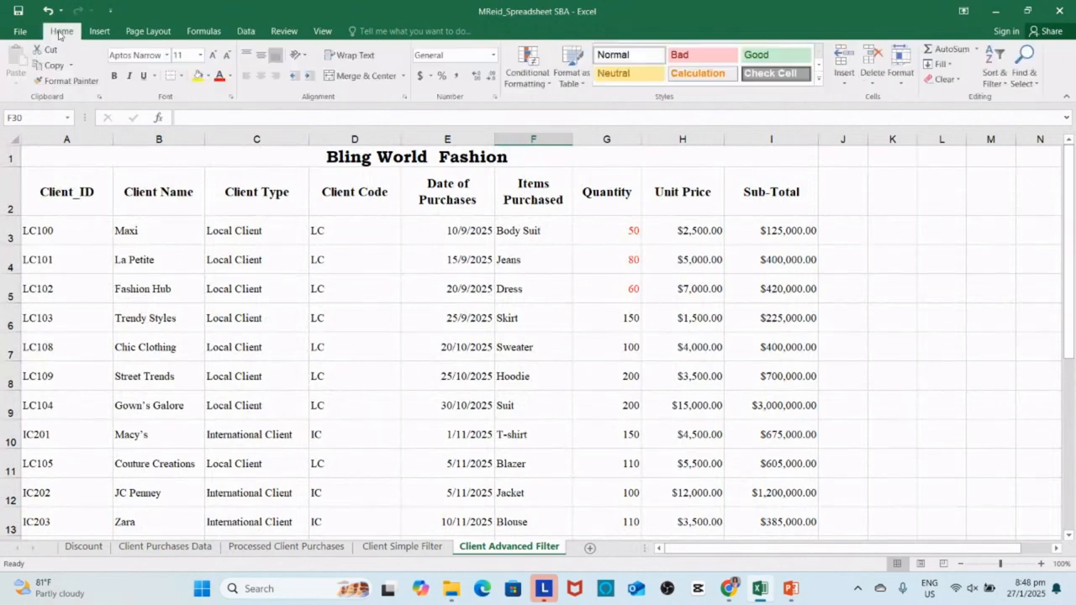
pyautogui.moveTo(71, 184); pyautogui.dragTo(758, 447)
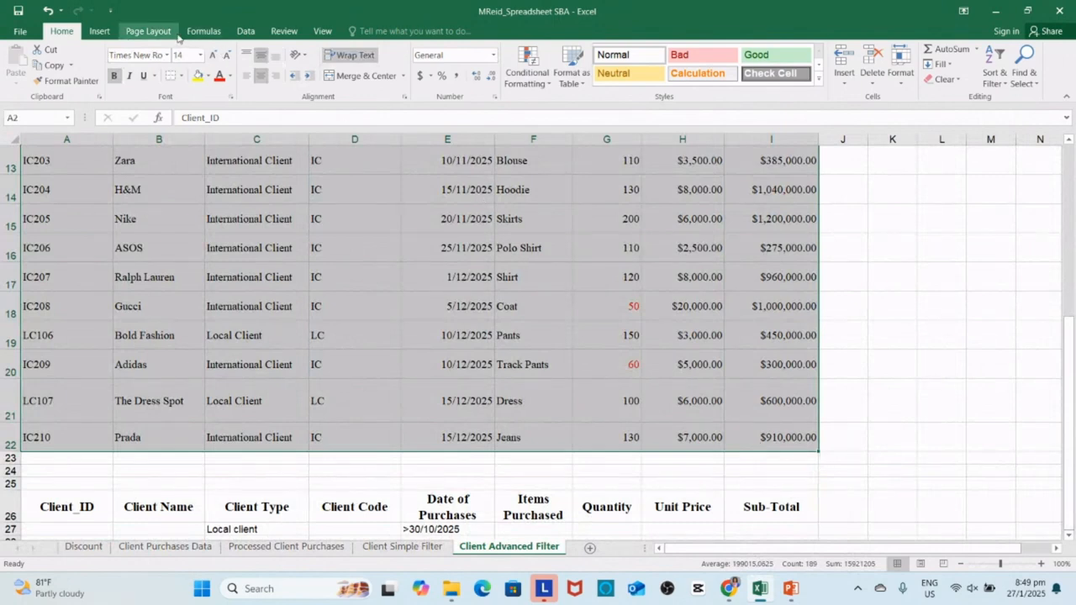
pyautogui.click(245, 33)
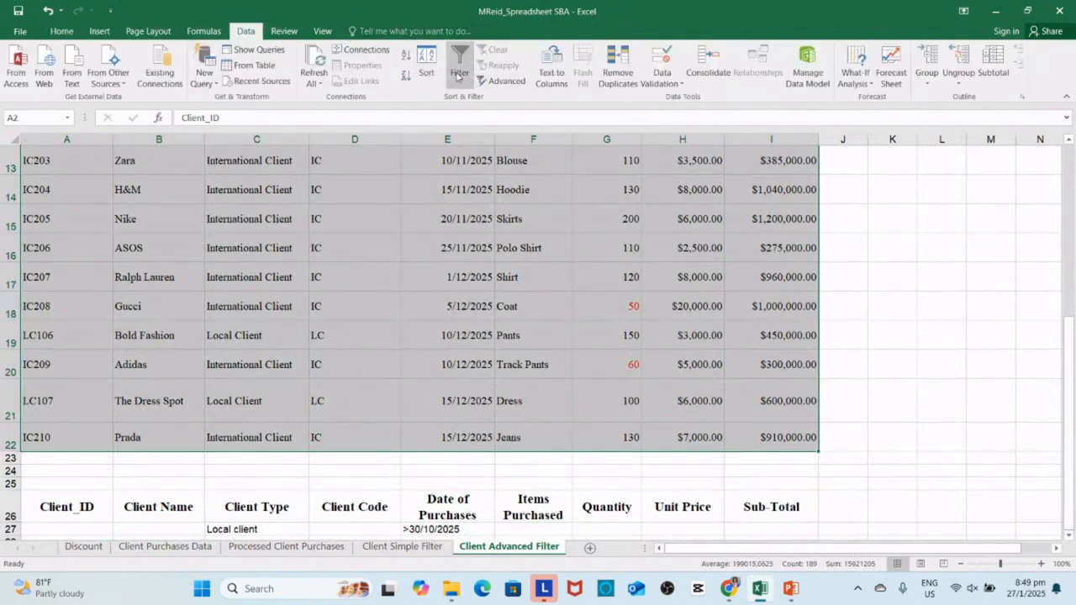
pyautogui.click(501, 81)
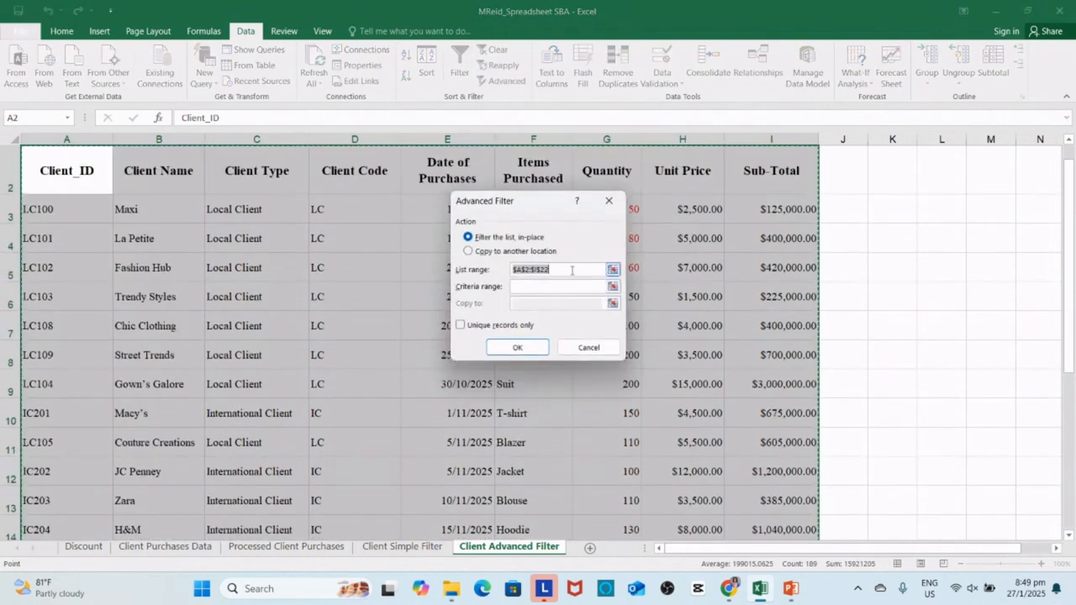
# Set the Advanced Filter's criteria range to the copied header row and the criteria row beneath it, A26:I27
pyautogui.click(549, 285)
pyautogui.click(550, 285)
pyautogui.moveTo(1068, 307); pyautogui.dragTo(1073, 479)
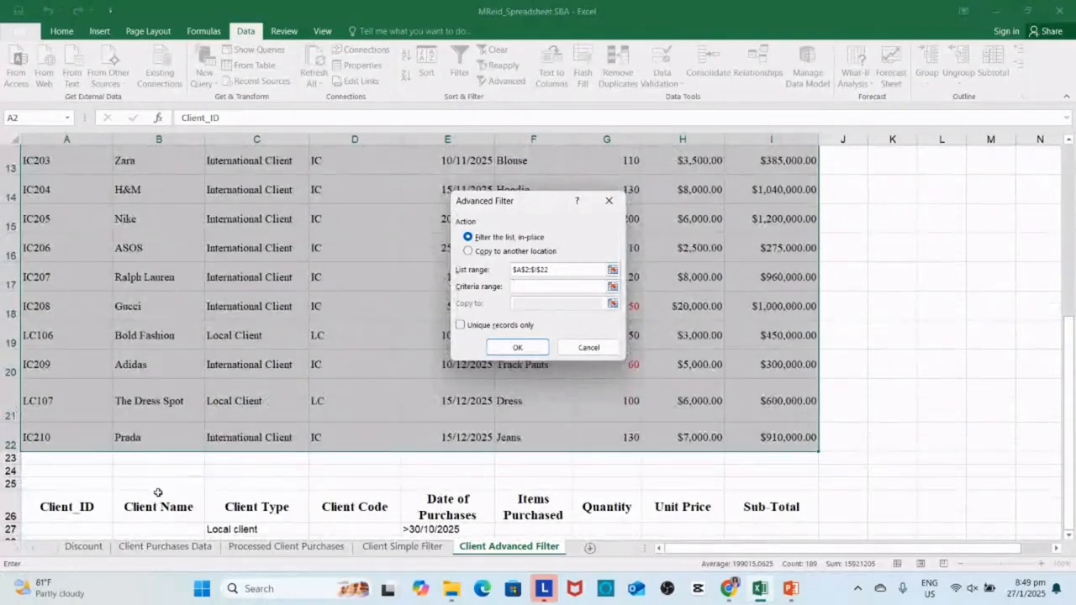
pyautogui.click(67, 511)
pyautogui.moveTo(67, 514); pyautogui.dragTo(738, 459)
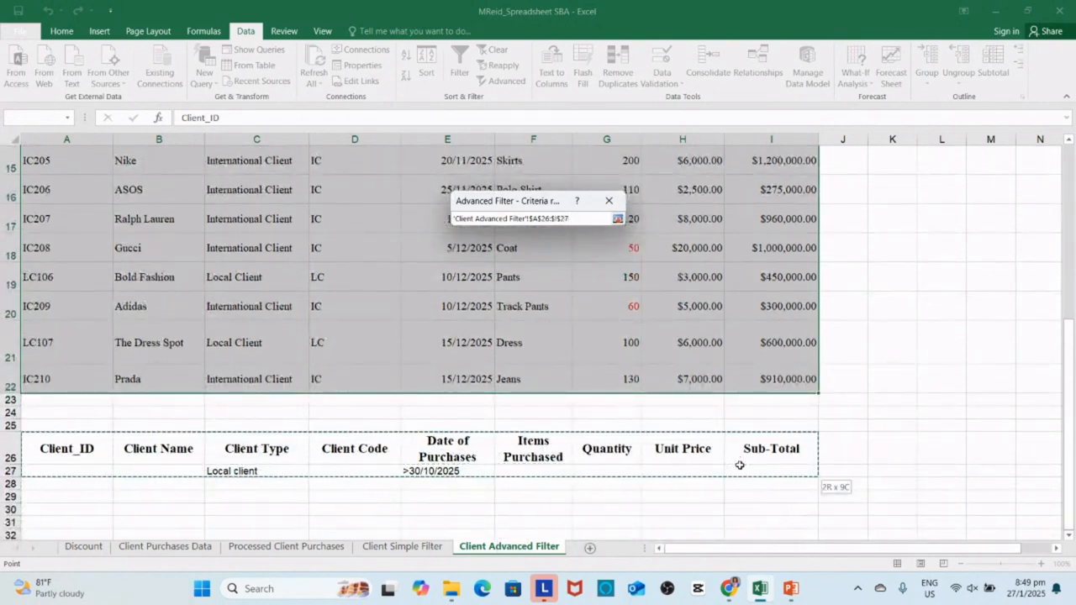
pyautogui.moveTo(739, 465); pyautogui.dragTo(739, 465)
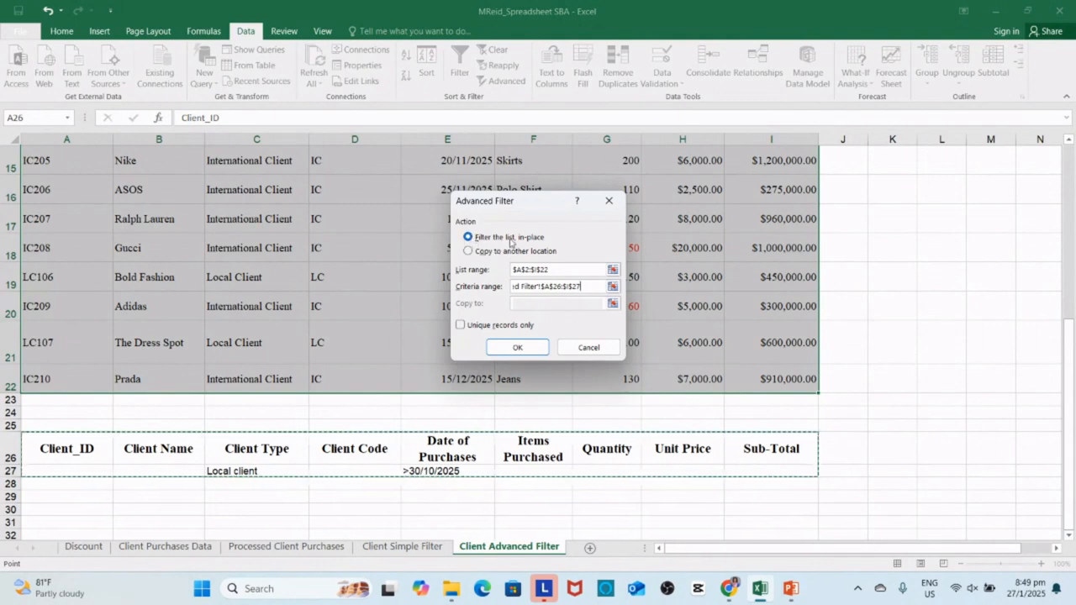
# Set the Advanced Filter to copy its results to another location starting at cell A31, and run it
pyautogui.click(469, 251)
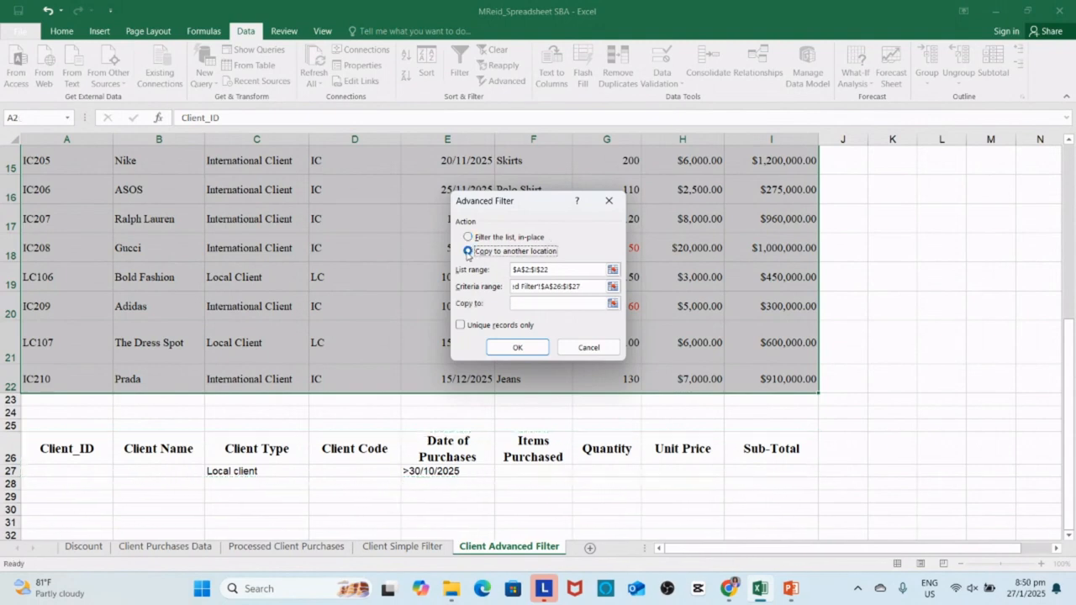
pyautogui.click(528, 303)
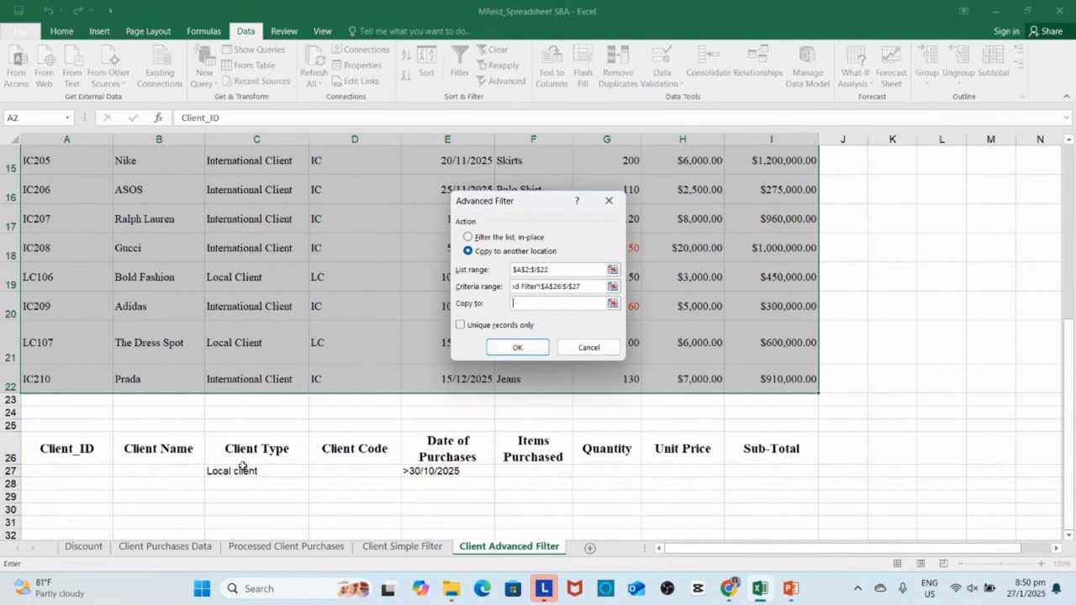
pyautogui.click(54, 524)
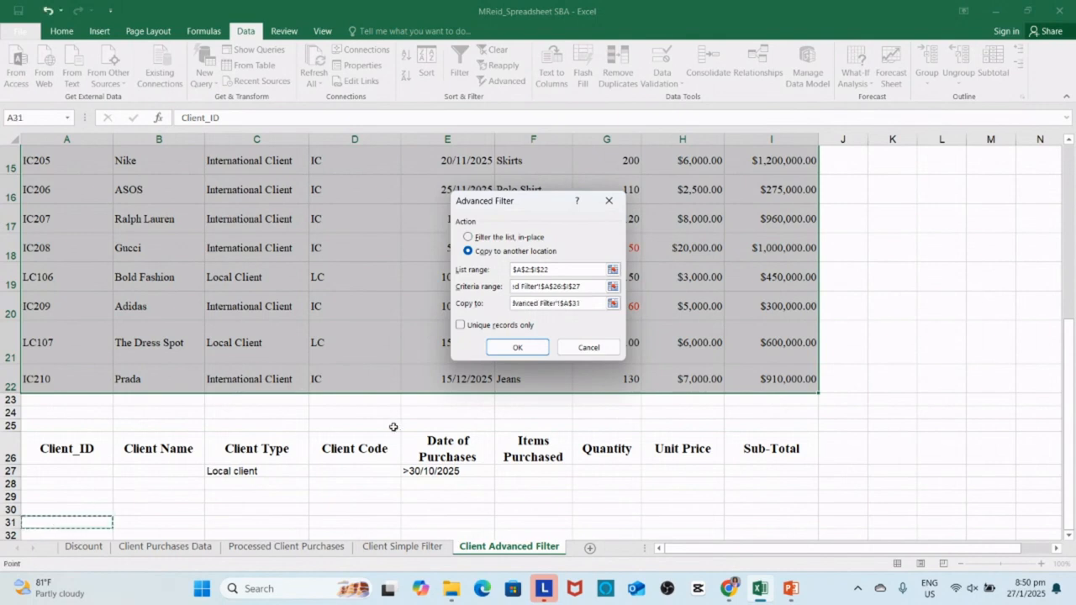
pyautogui.click(535, 353)
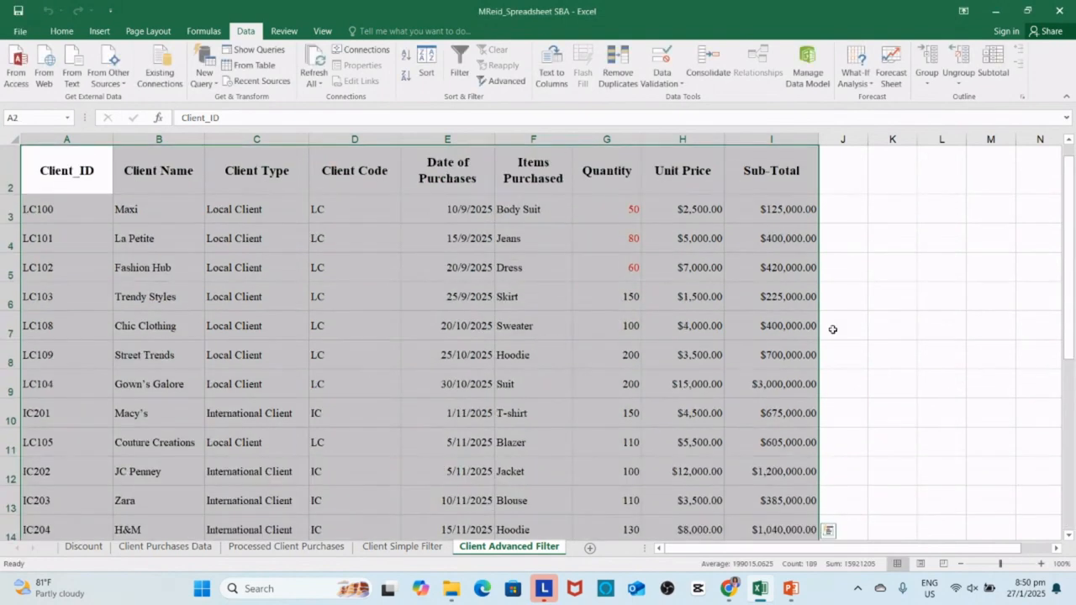
# Fill the extracted Local Client results, including their header row, A31:I34, with a light blue theme colour
pyautogui.moveTo(1063, 324); pyautogui.dragTo(1066, 362)
pyautogui.click(898, 495)
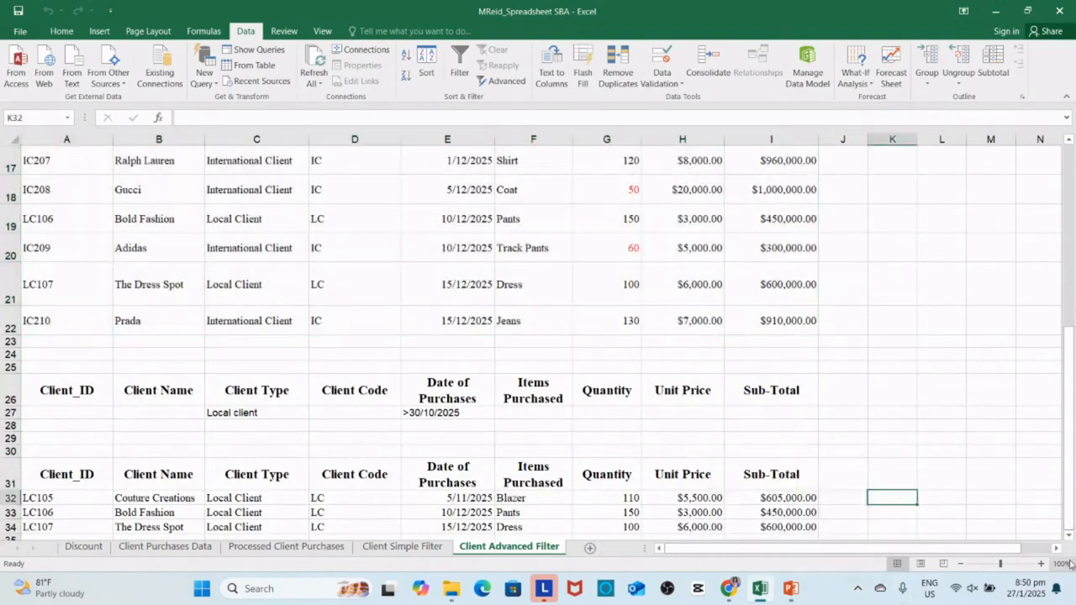
pyautogui.moveTo(1069, 537); pyautogui.dragTo(1069, 537)
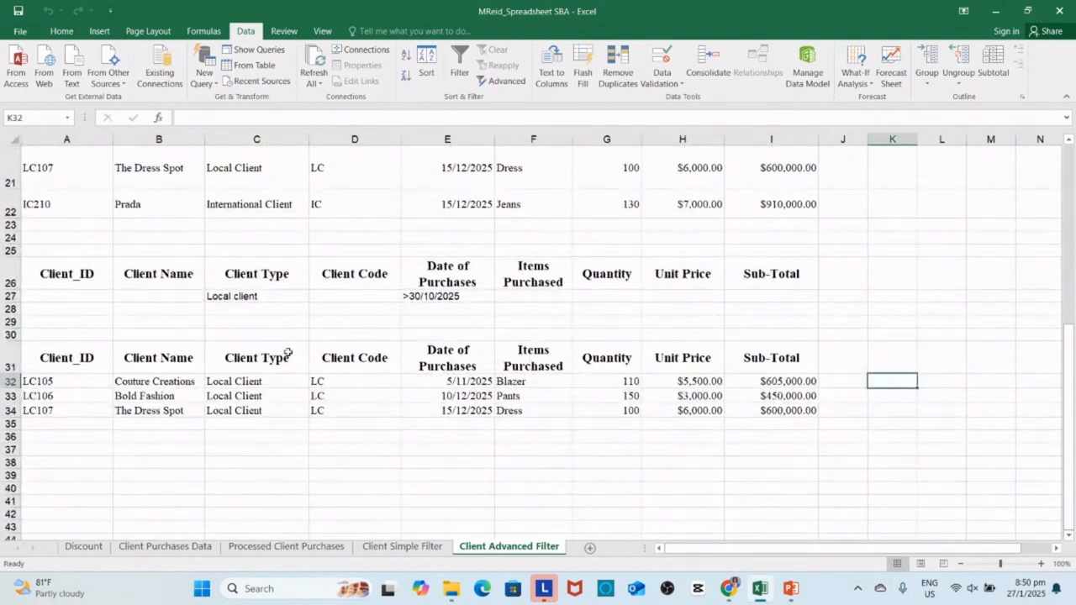
pyautogui.moveTo(55, 354); pyautogui.dragTo(748, 411)
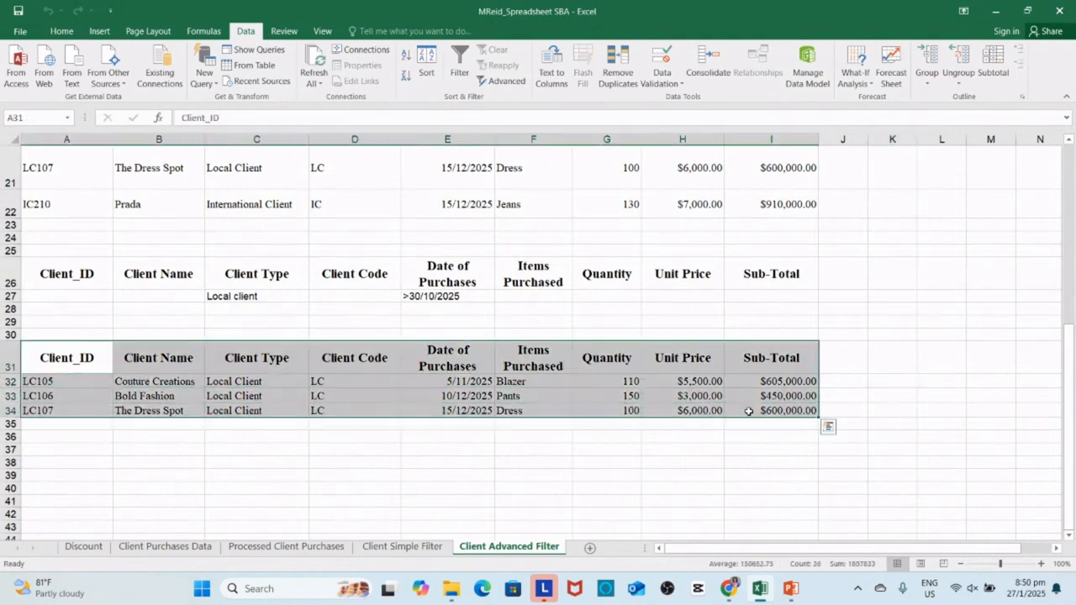
pyautogui.click(65, 32)
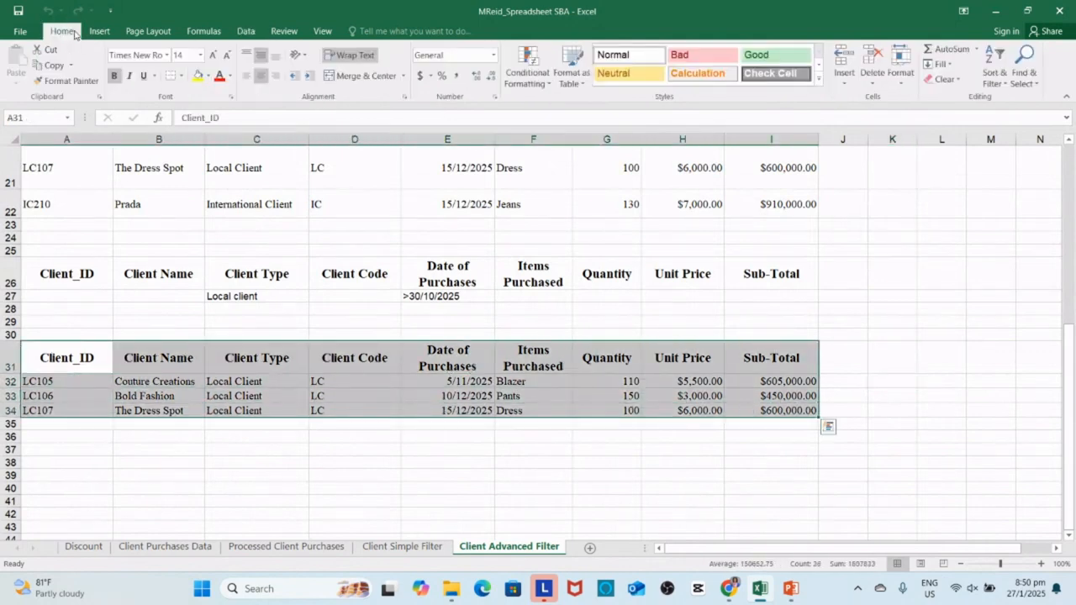
pyautogui.click(209, 75)
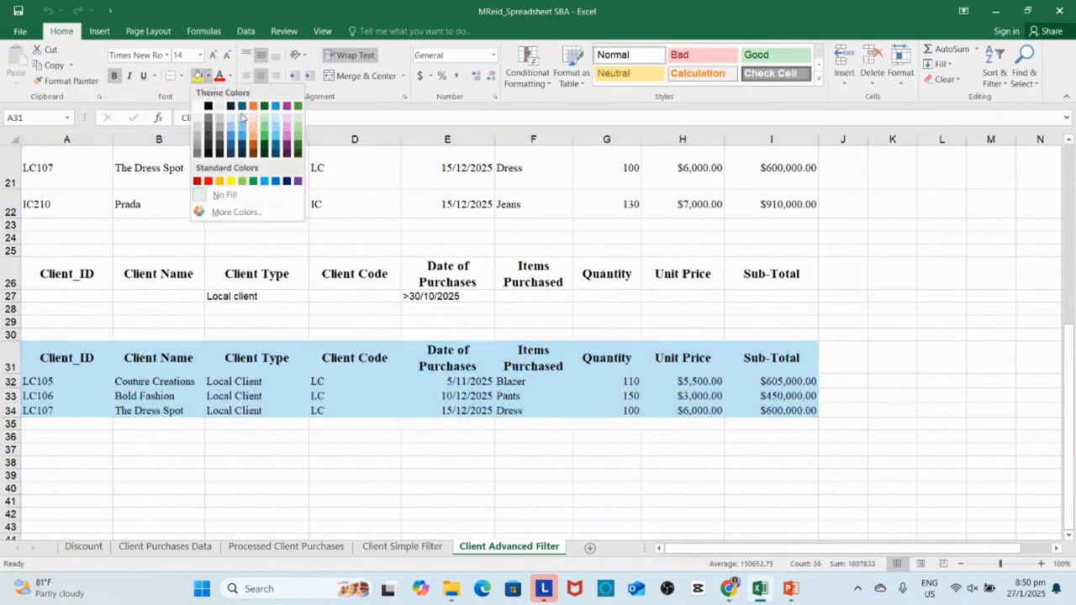
pyautogui.click(242, 126)
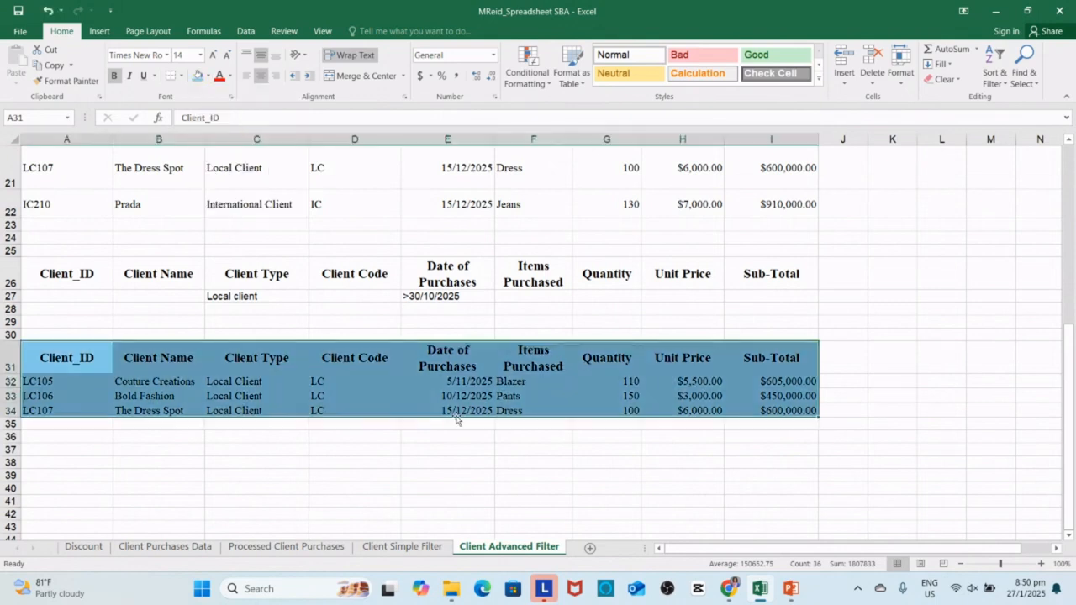
pyautogui.click(452, 492)
pyautogui.click(646, 463)
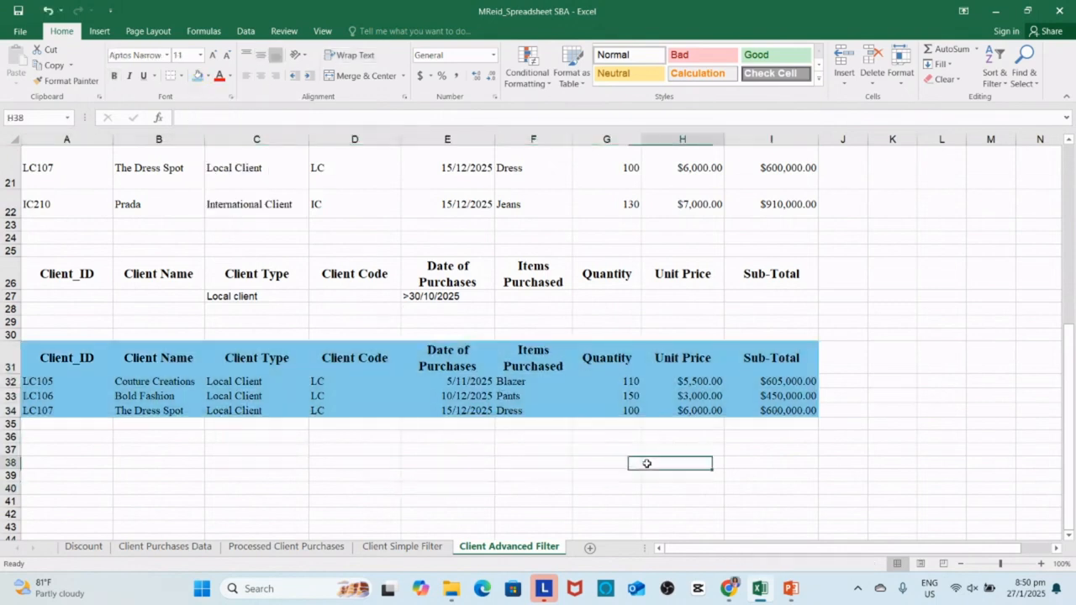
# Fill the criteria header row and criteria row, A26:I27, with standard yellow
pyautogui.moveTo(67, 273); pyautogui.dragTo(768, 288)
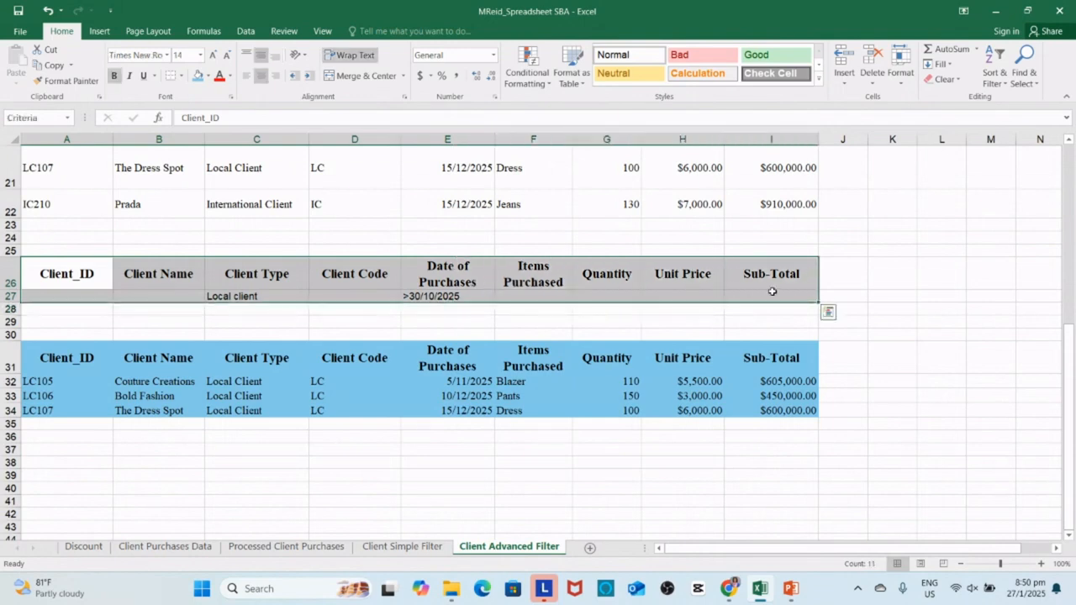
pyautogui.click(207, 75)
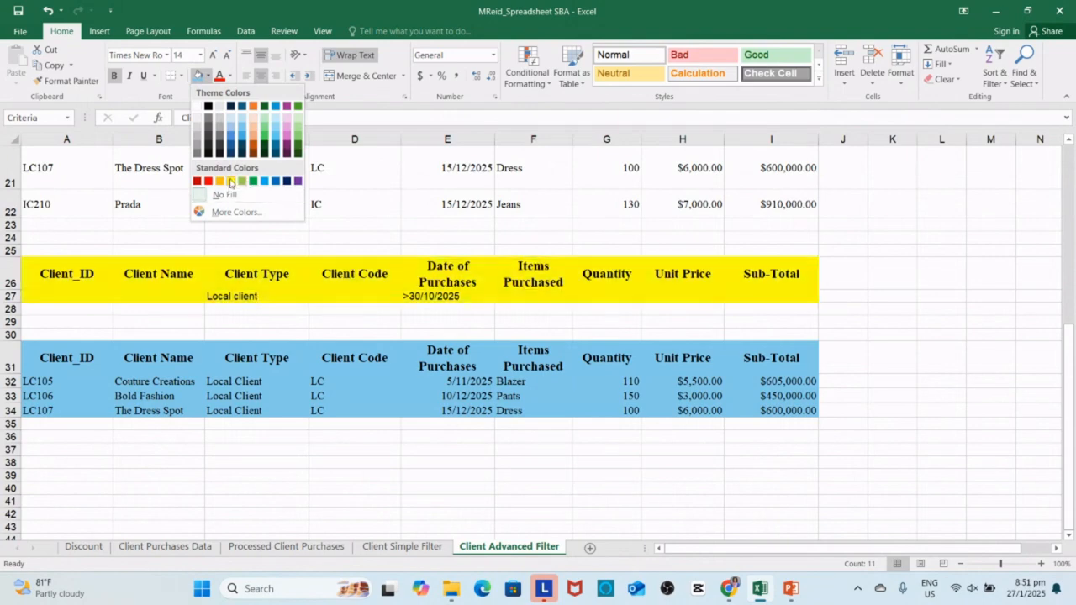
pyautogui.click(231, 180)
pyautogui.click(484, 447)
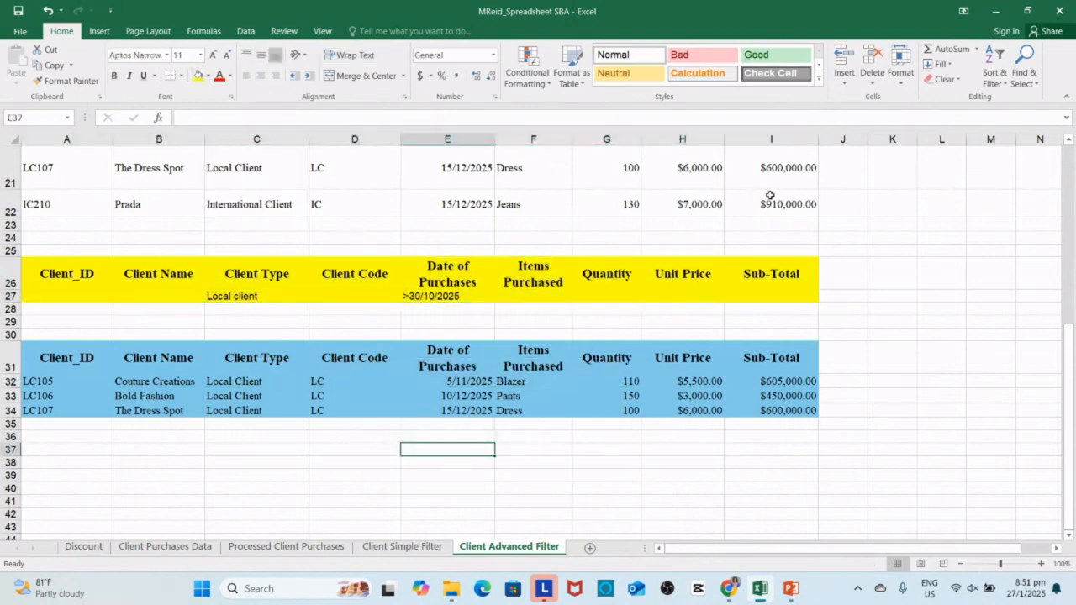
# Fill the original client data table, including its header row, A2:I22, with a light pink-purple theme colour
pyautogui.moveTo(771, 195); pyautogui.dragTo(65, 190)
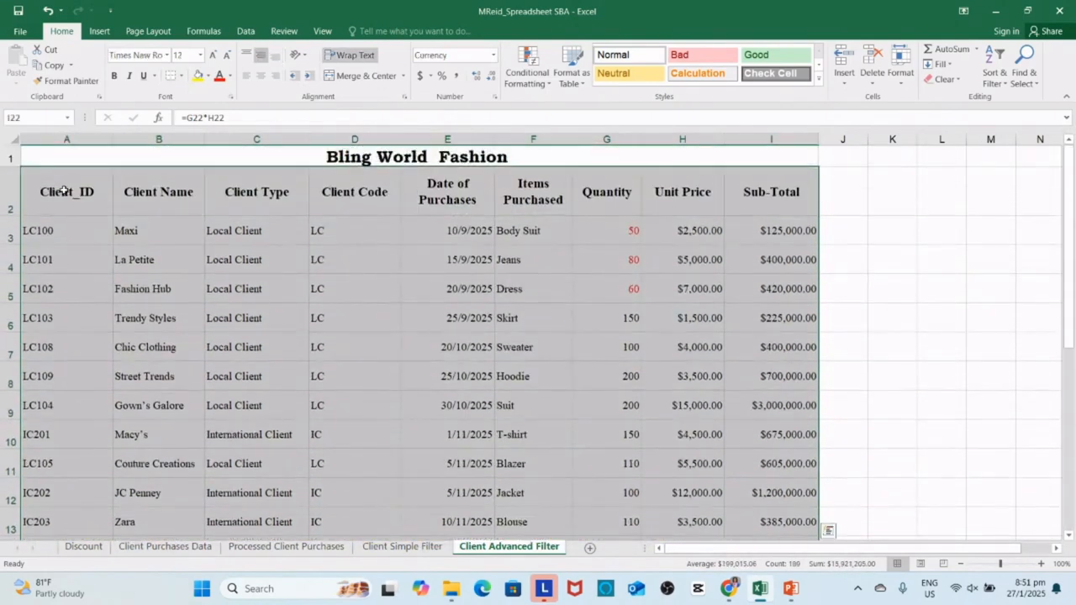
pyautogui.click(208, 76)
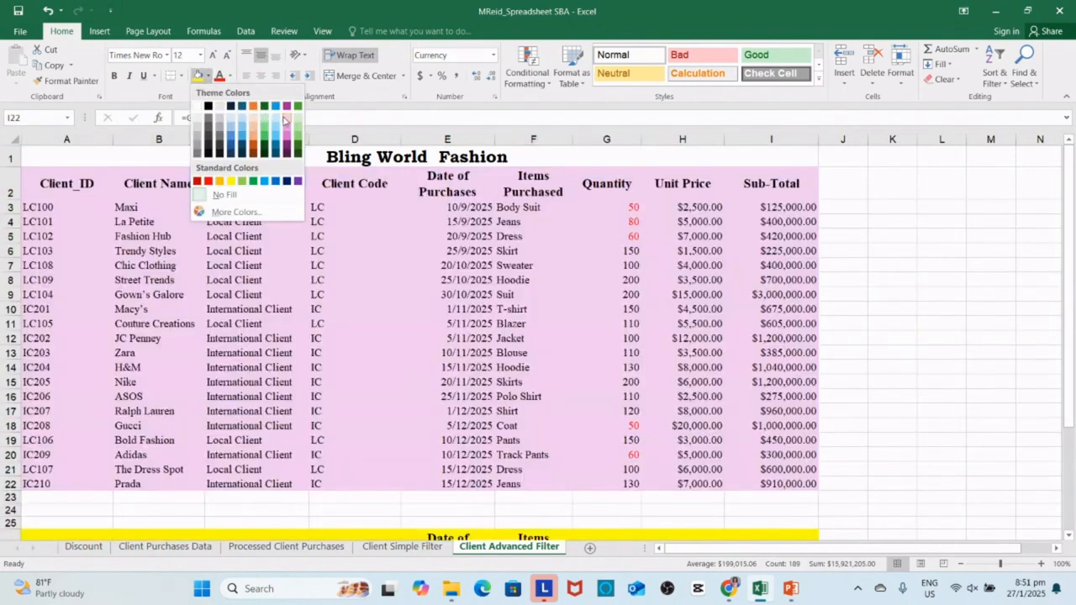
pyautogui.click(284, 121)
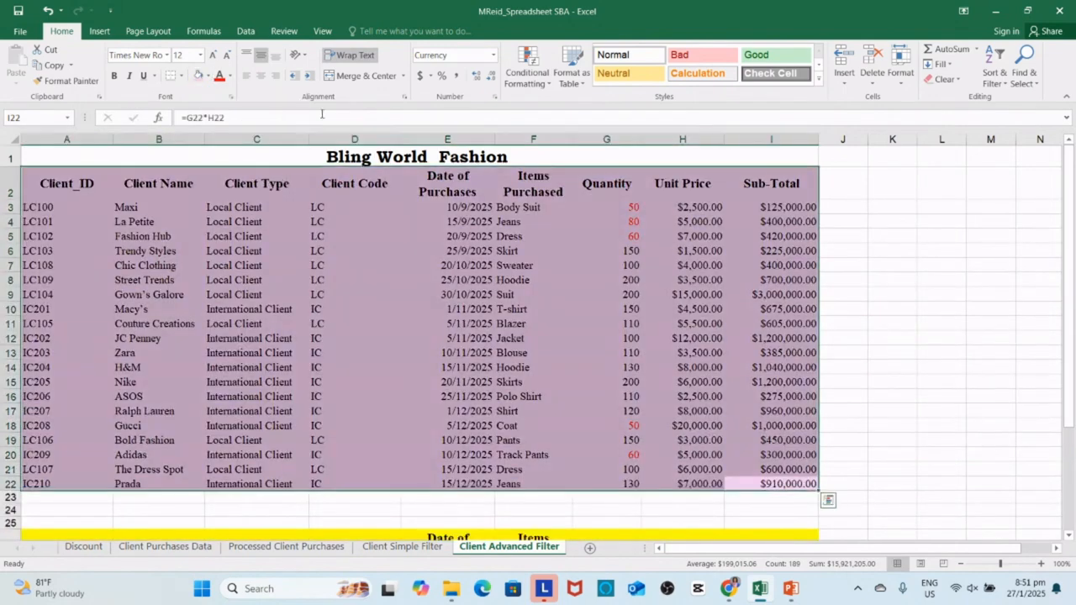
pyautogui.click(843, 279)
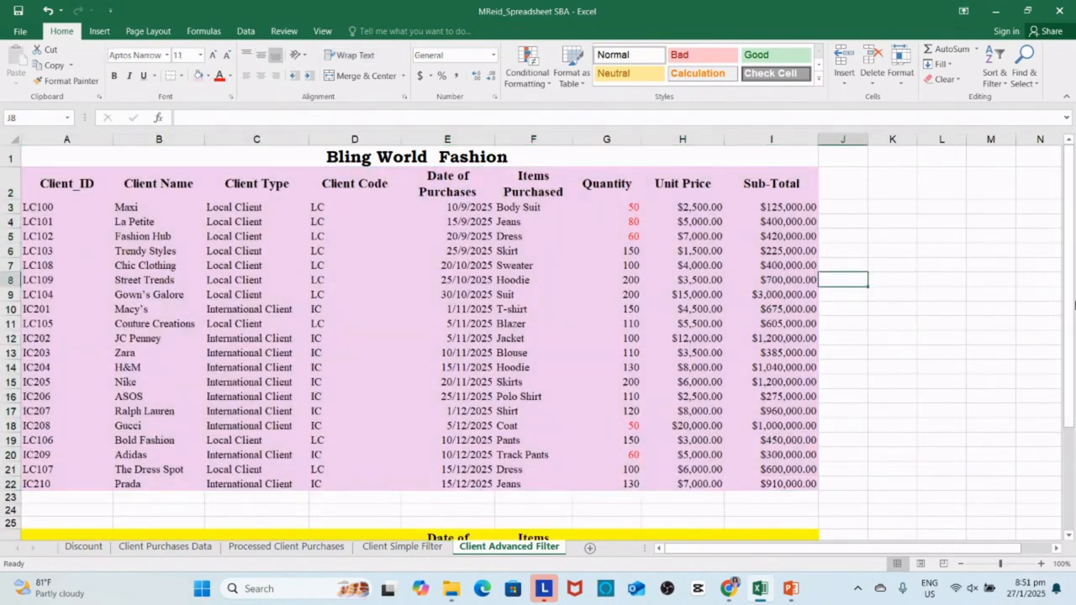
pyautogui.moveTo(1073, 306); pyautogui.dragTo(1074, 428)
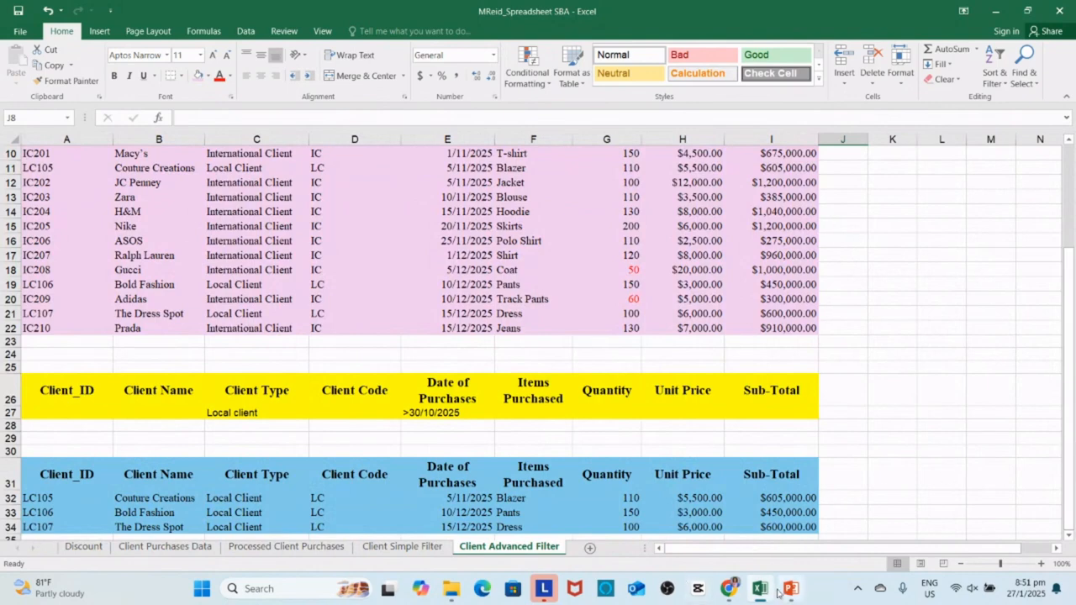
# Switch to the Task 4 instructions in Google Docs and colour the item 4 Advanced Filter text blue like the items above
pyautogui.click(736, 594)
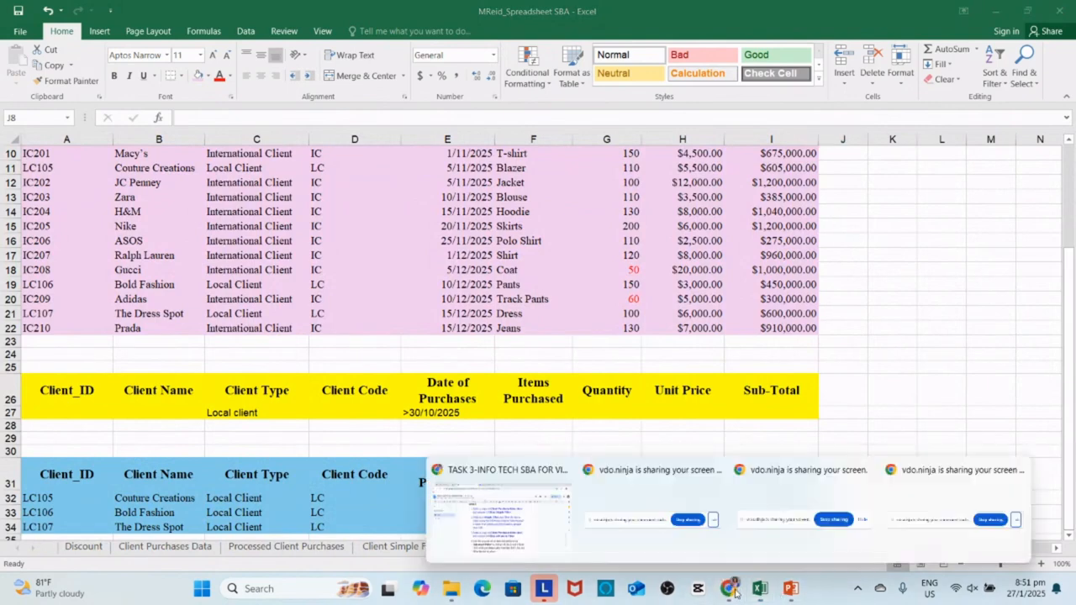
pyautogui.click(488, 522)
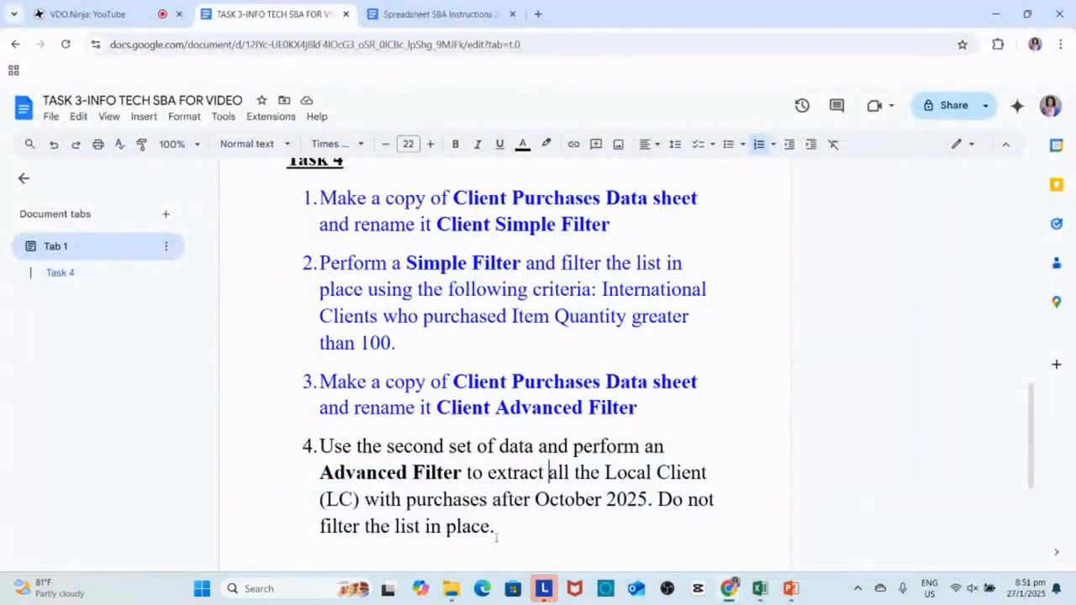
pyautogui.moveTo(497, 538); pyautogui.dragTo(316, 434)
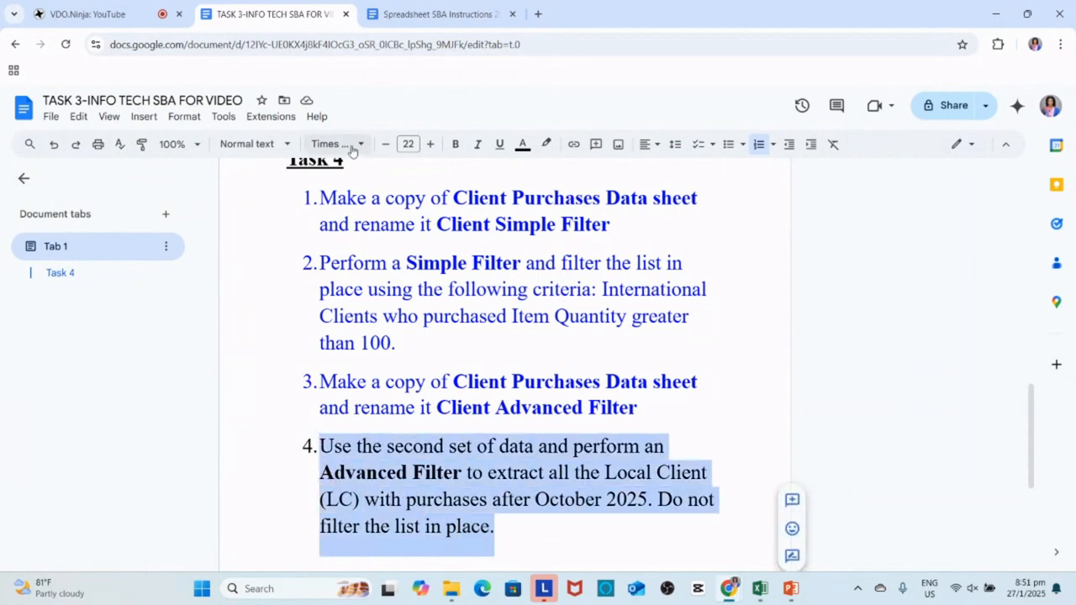
pyautogui.click(522, 144)
pyautogui.click(634, 187)
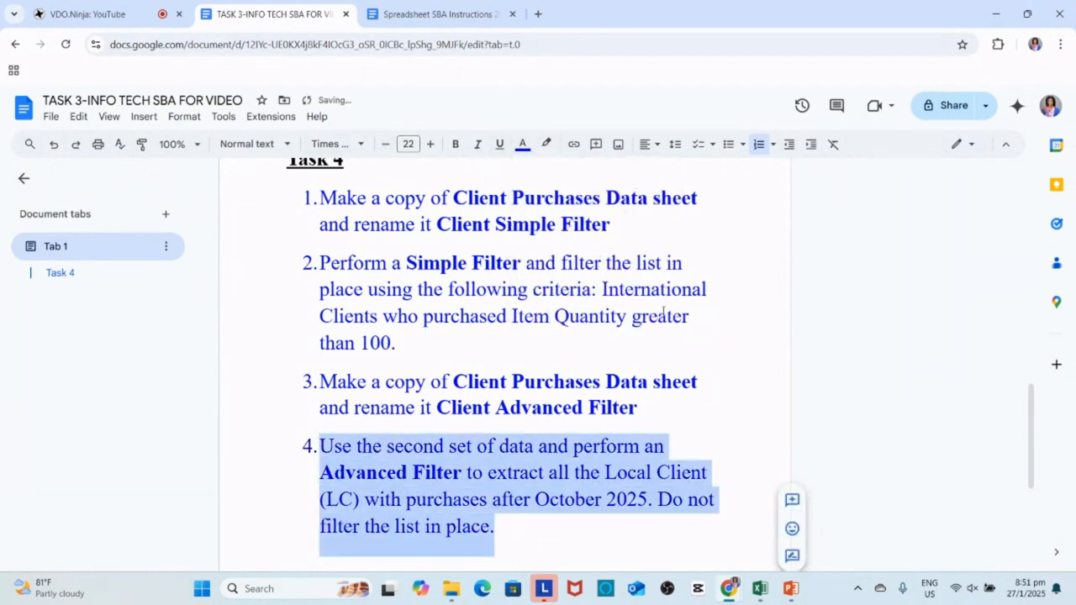
pyautogui.click(676, 529)
# Switch to the PowerPoint presentation and start the slide show from slide 4, the "Thanks for Watching!" slide
pyautogui.click(790, 588)
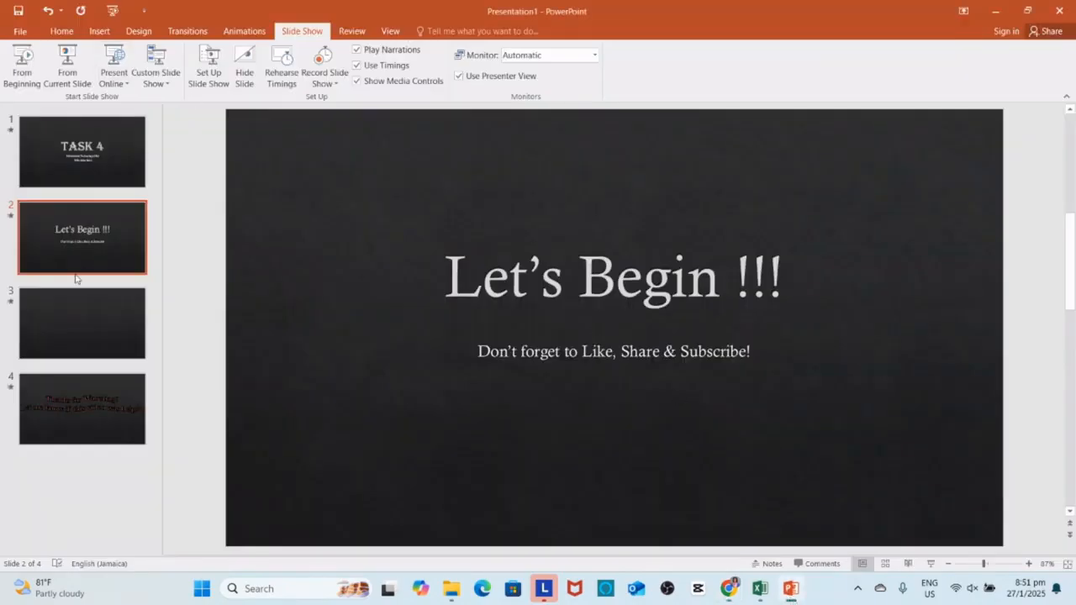
pyautogui.click(75, 397)
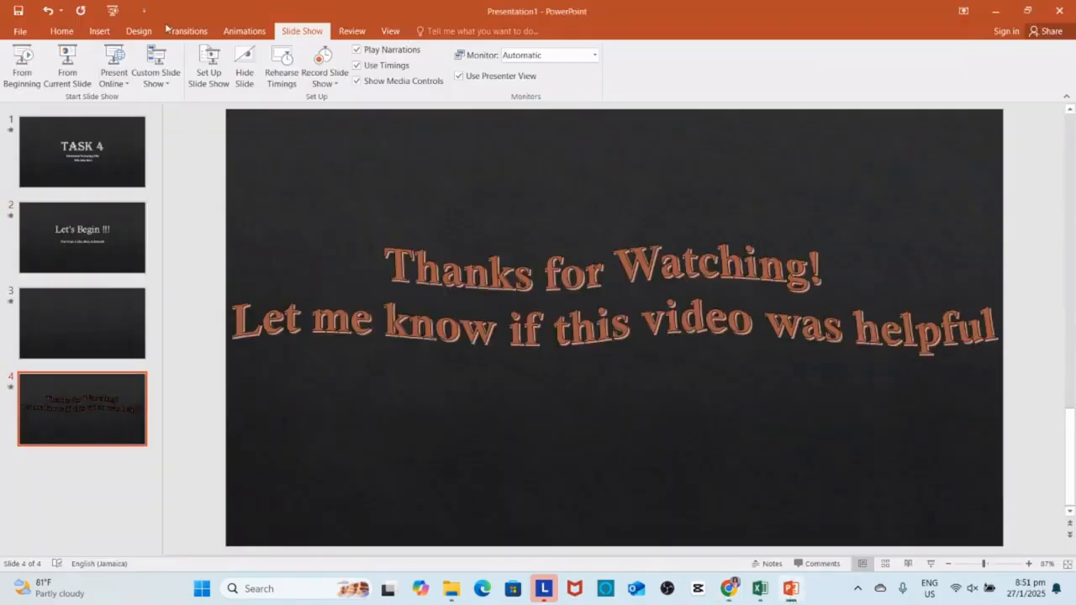
pyautogui.click(67, 68)
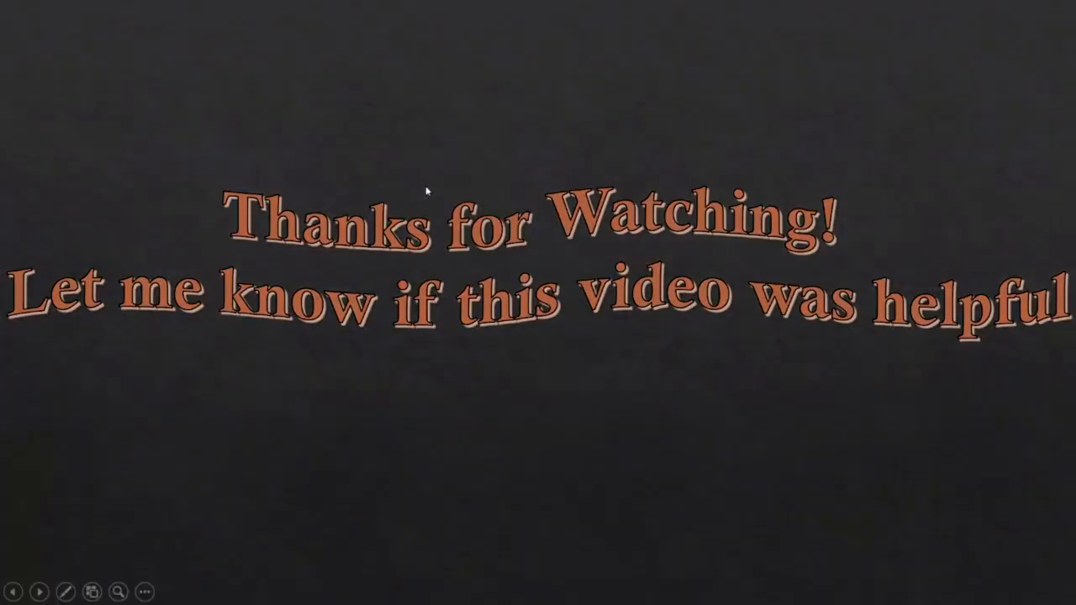